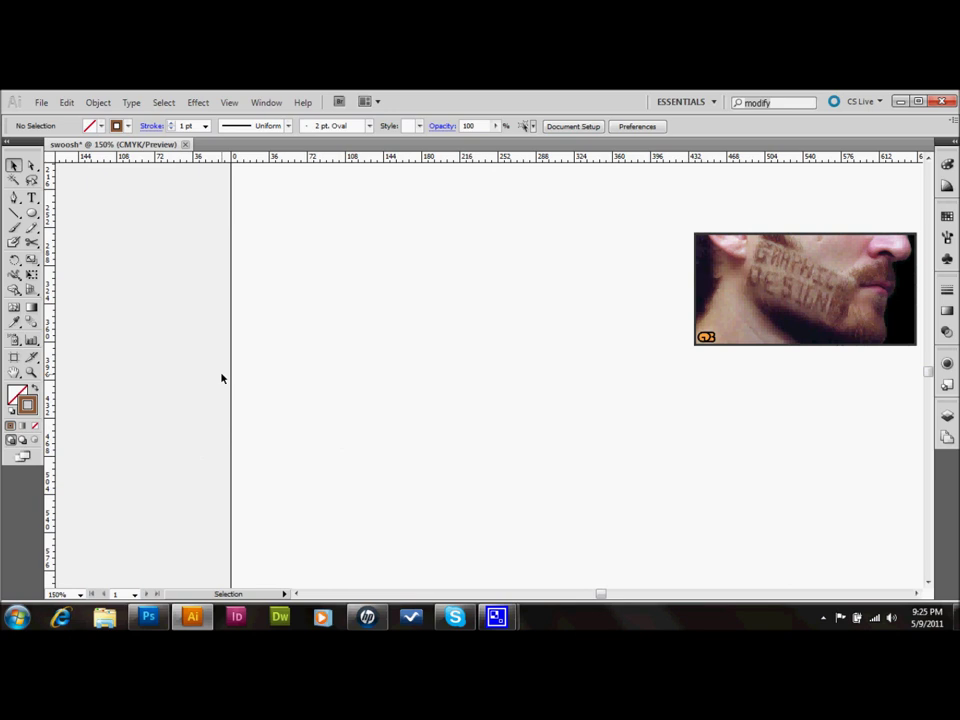
- Drag the beard photo around and settle it near the artboard's top-right corner
{"action": "left_click_drag", "start_coordinate": [790, 248], "coordinate": [728, 220]}
{"action": "left_click", "coordinate": [783, 362]}
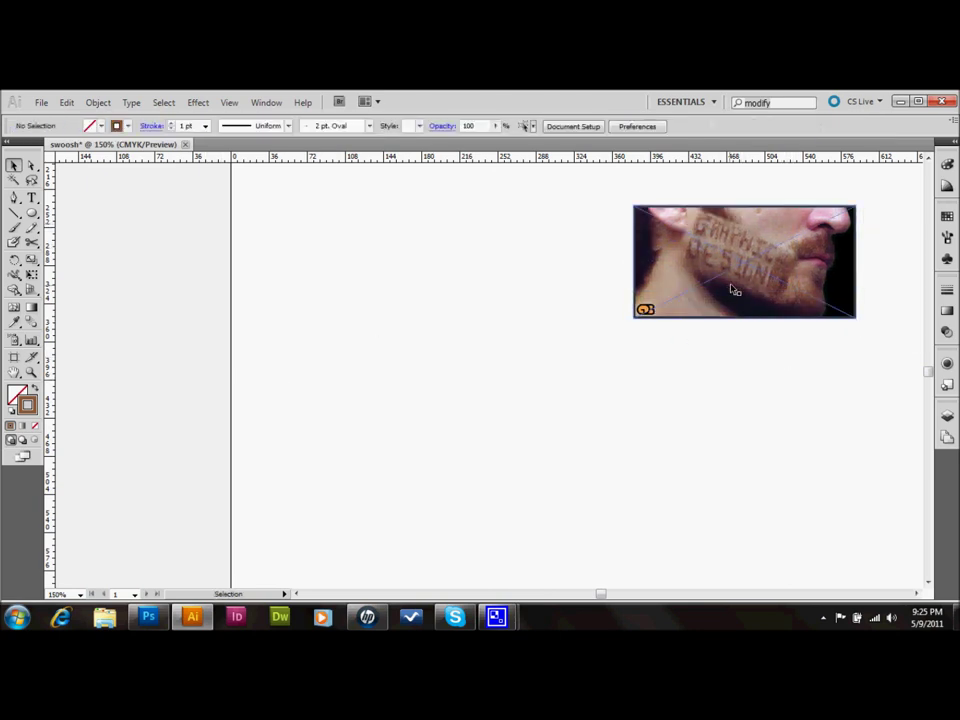
{"action": "left_click_drag", "start_coordinate": [745, 289], "coordinate": [517, 304]}
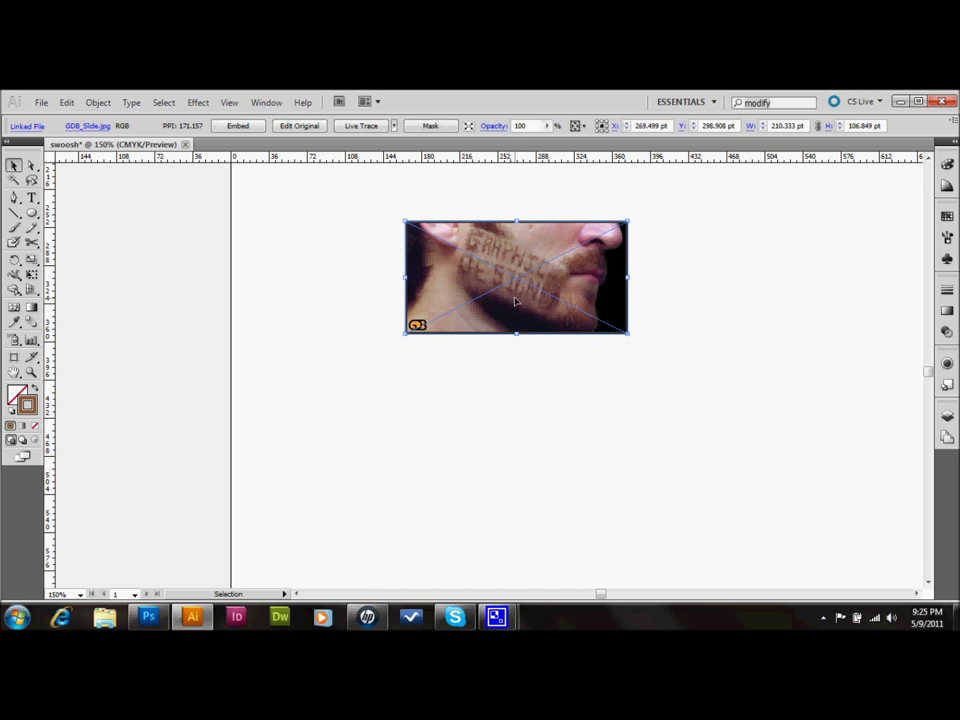
{"action": "left_click_drag", "start_coordinate": [515, 301], "coordinate": [801, 256]}
{"action": "left_click", "coordinate": [808, 327]}
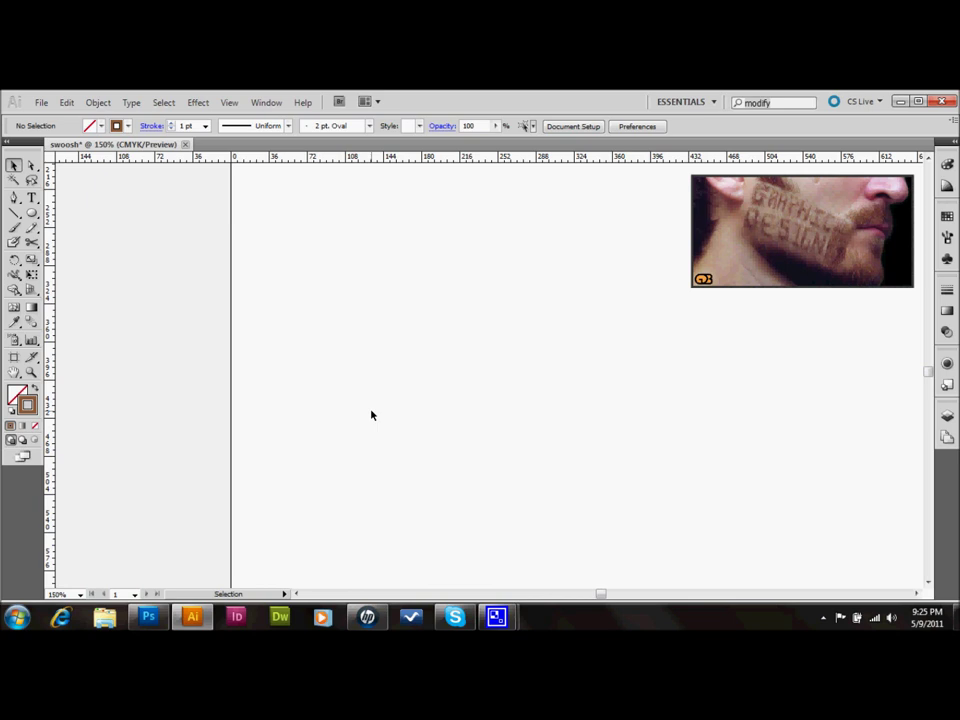
- Toggle the rulers and pull a vertical guide out to about X 171.667 pt
{"action": "key", "text": "ctrl+r"}
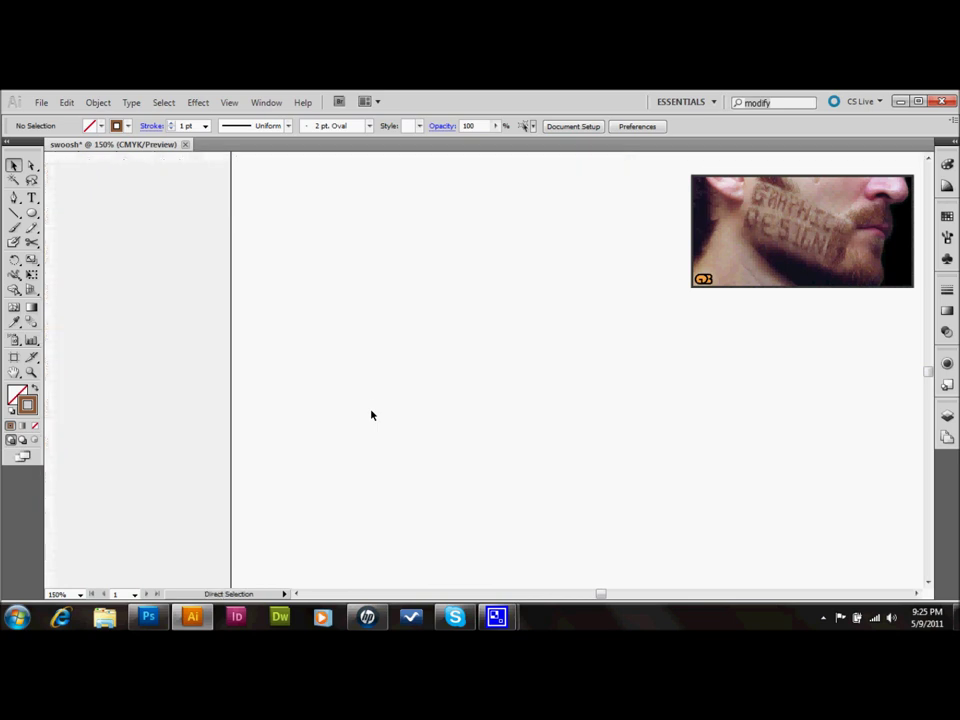
{"action": "key", "text": "ctrl+r"}
{"action": "key", "text": "ctrl+r"}
{"action": "key", "text": "ctrl+r"}
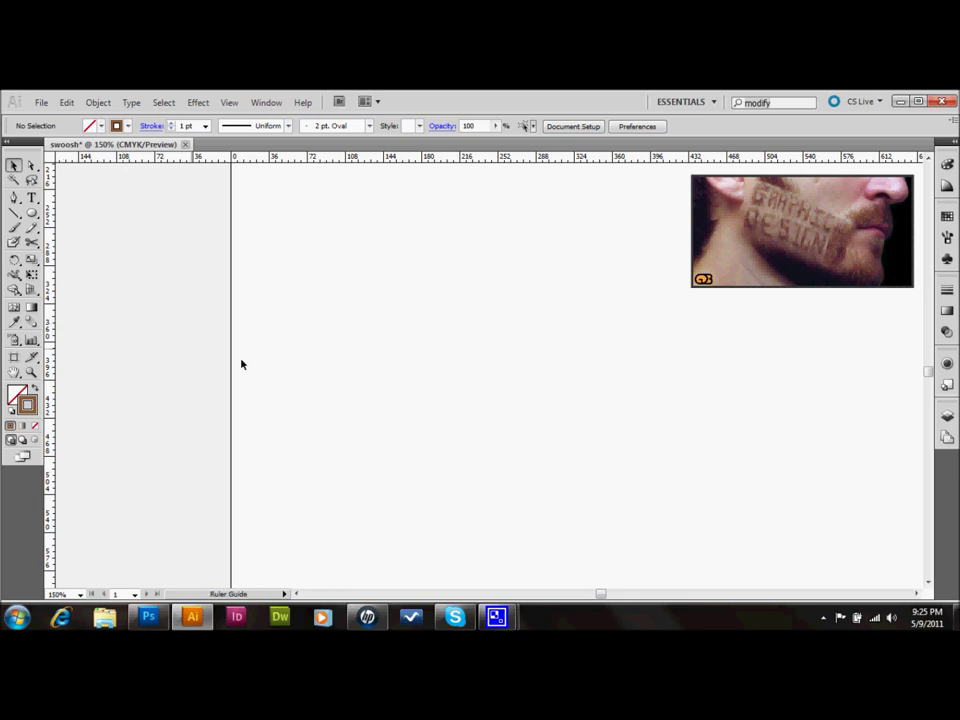
{"action": "left_click_drag", "start_coordinate": [241, 364], "coordinate": [414, 387]}
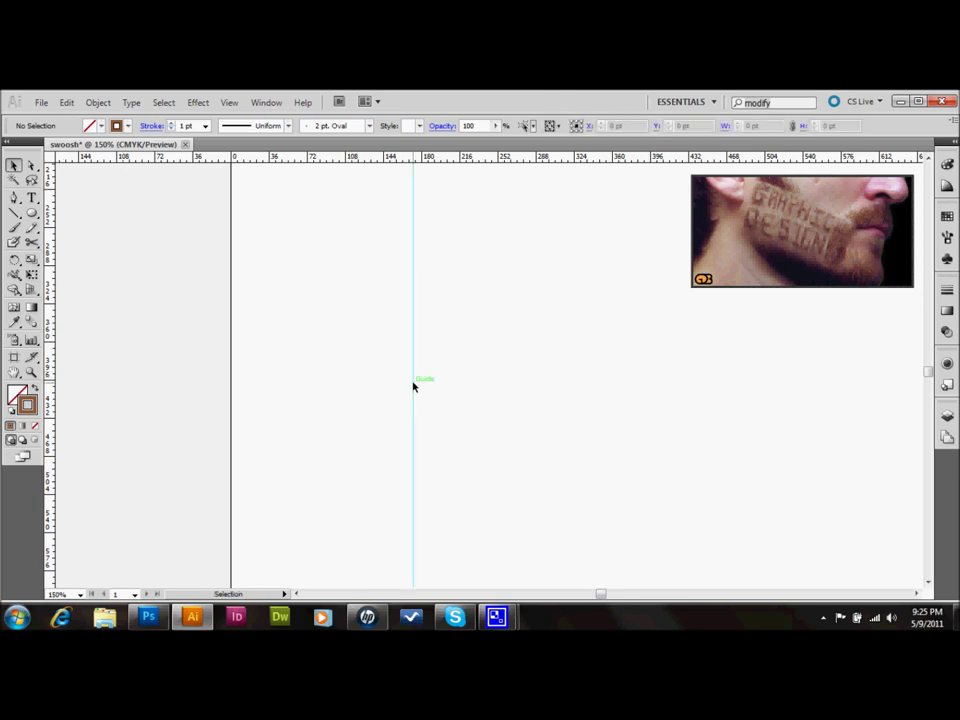
{"action": "left_click", "coordinate": [333, 384]}
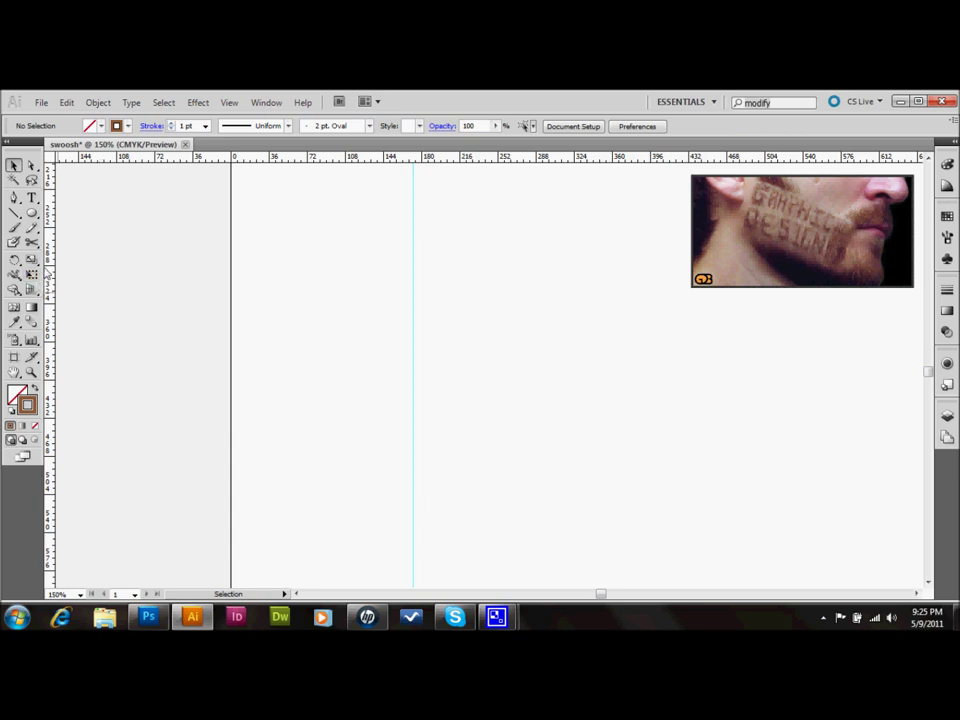
- Pen-draw the bottle's right-half profile from the lip curls down the side to a curved base on the guide
{"action": "left_click", "coordinate": [14, 198]}
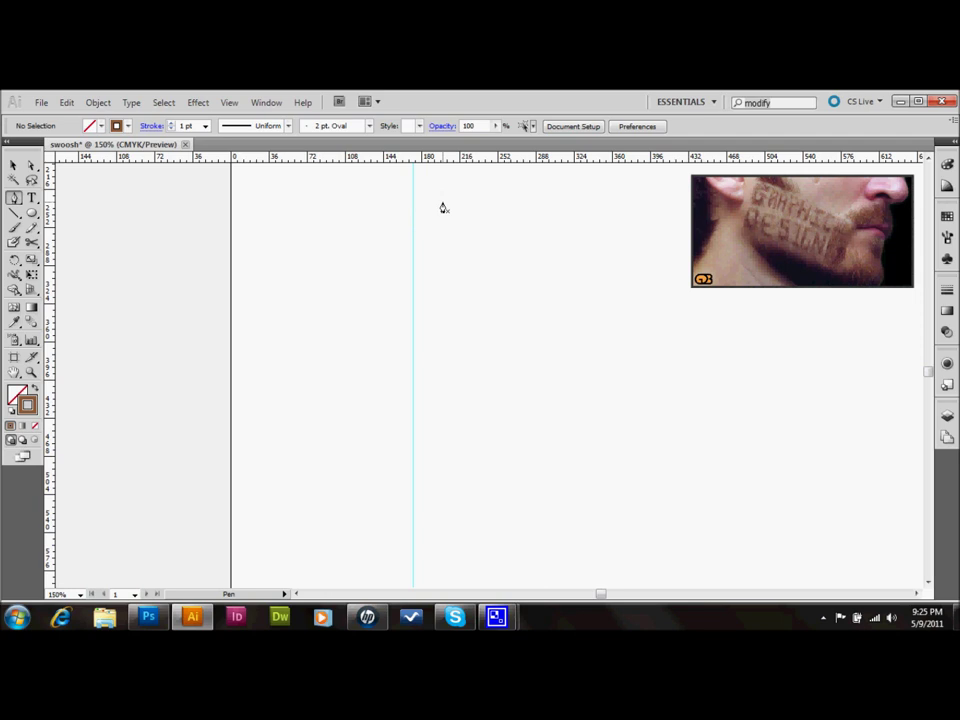
{"action": "mouse_move", "coordinate": [440, 196]}
{"action": "left_mouse_down"}
{"action": "mouse_move", "coordinate": [449, 206]}
{"action": "mouse_move", "coordinate": [437, 217]}
{"action": "mouse_move", "coordinate": [437, 204]}
{"action": "mouse_move", "coordinate": [438, 219]}
{"action": "mouse_move", "coordinate": [447, 217]}
{"action": "left_mouse_up"}
{"action": "key", "text": "ctrl+z"}
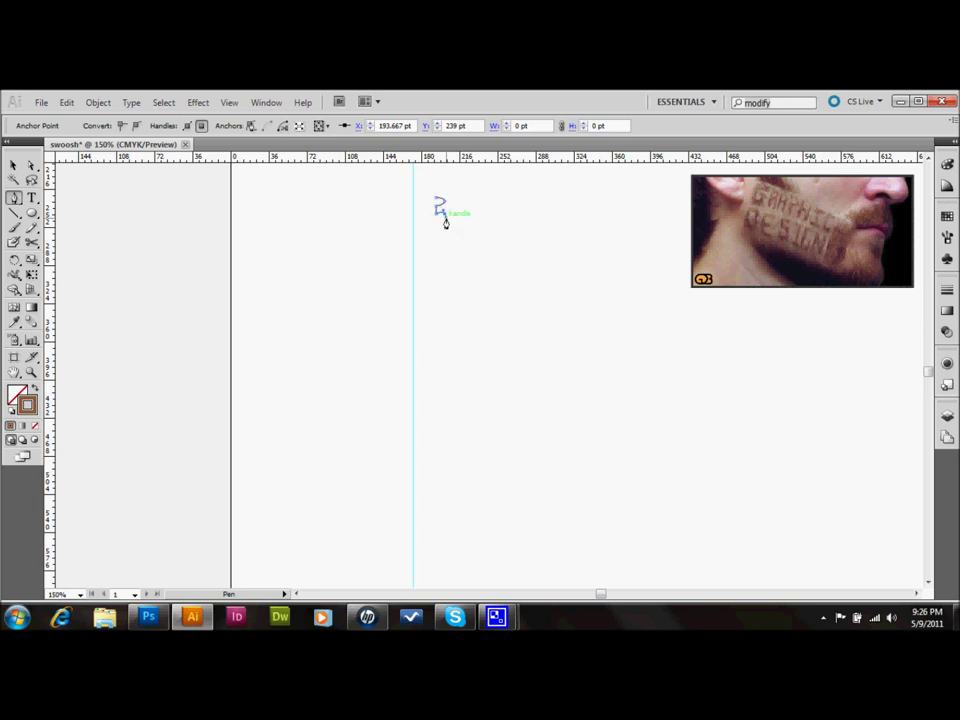
{"action": "mouse_move", "coordinate": [446, 221]}
{"action": "left_mouse_down"}
{"action": "mouse_move", "coordinate": [435, 227]}
{"action": "mouse_move", "coordinate": [445, 241]}
{"action": "mouse_move", "coordinate": [437, 244]}
{"action": "mouse_move", "coordinate": [441, 304]}
{"action": "mouse_move", "coordinate": [474, 332]}
{"action": "mouse_move", "coordinate": [490, 404]}
{"action": "left_mouse_up"}
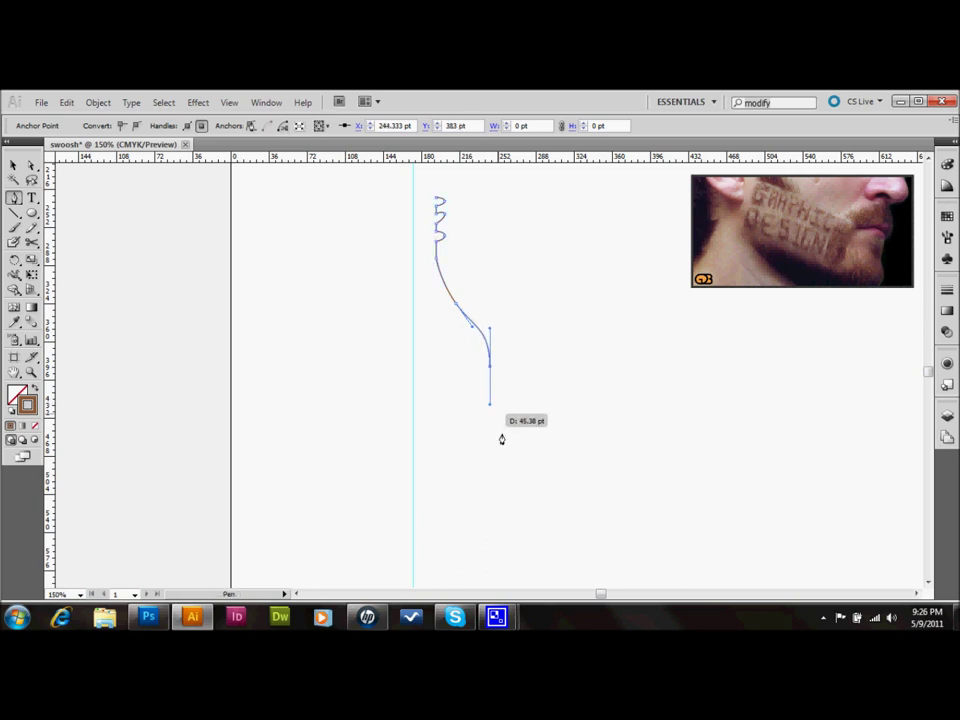
{"action": "left_click", "coordinate": [491, 495]}
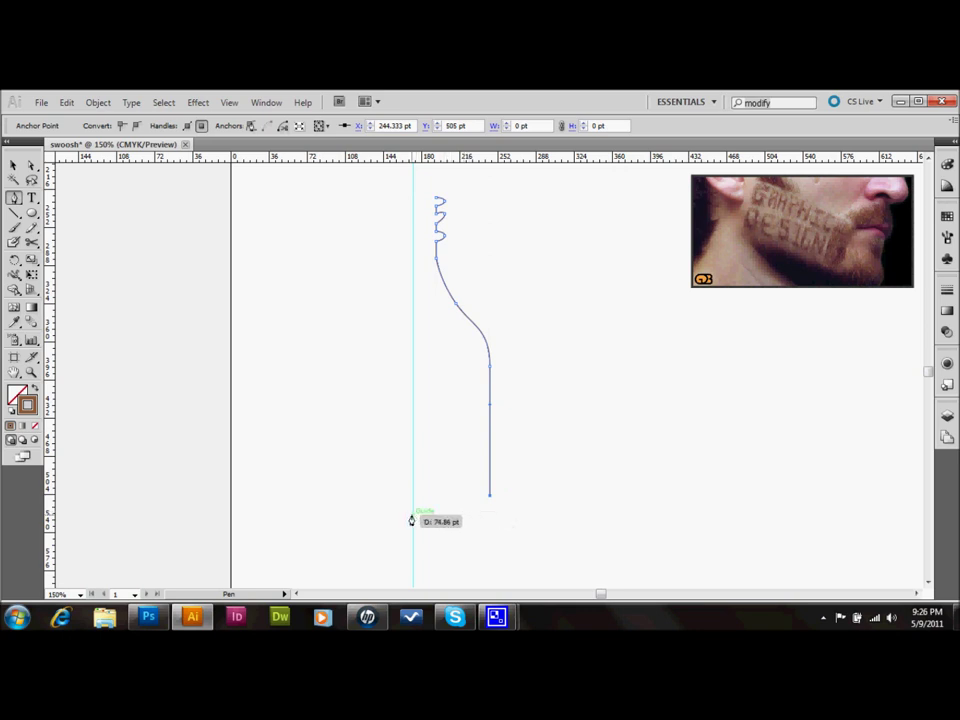
{"action": "left_click_drag", "start_coordinate": [413, 515], "coordinate": [341, 514]}
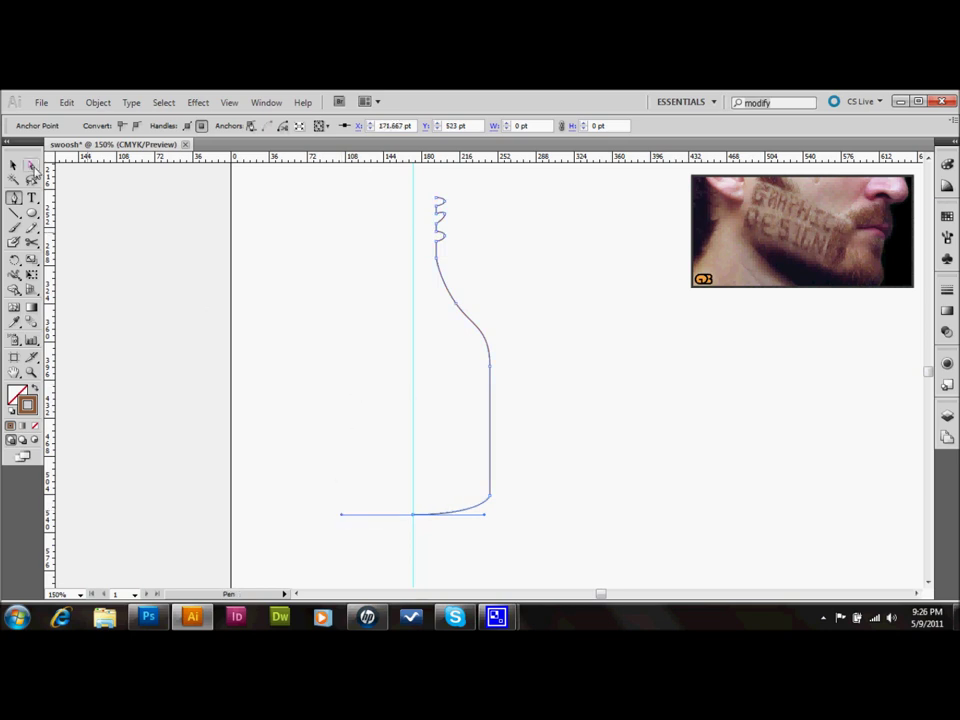
{"action": "left_click", "coordinate": [31, 167]}
{"action": "left_click", "coordinate": [379, 309]}
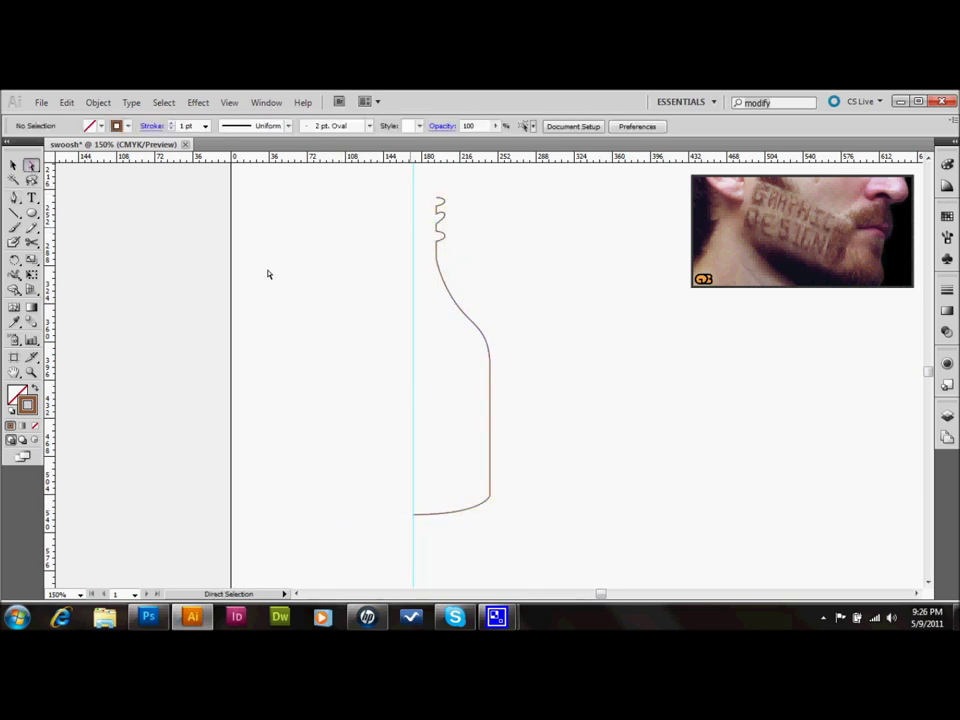
- Zoom in on the lip and drag the anchors of the three curls to reshape them
{"action": "left_click", "coordinate": [31, 372]}
{"action": "left_click_drag", "start_coordinate": [411, 187], "coordinate": [487, 275]}
{"action": "left_click", "coordinate": [31, 165]}
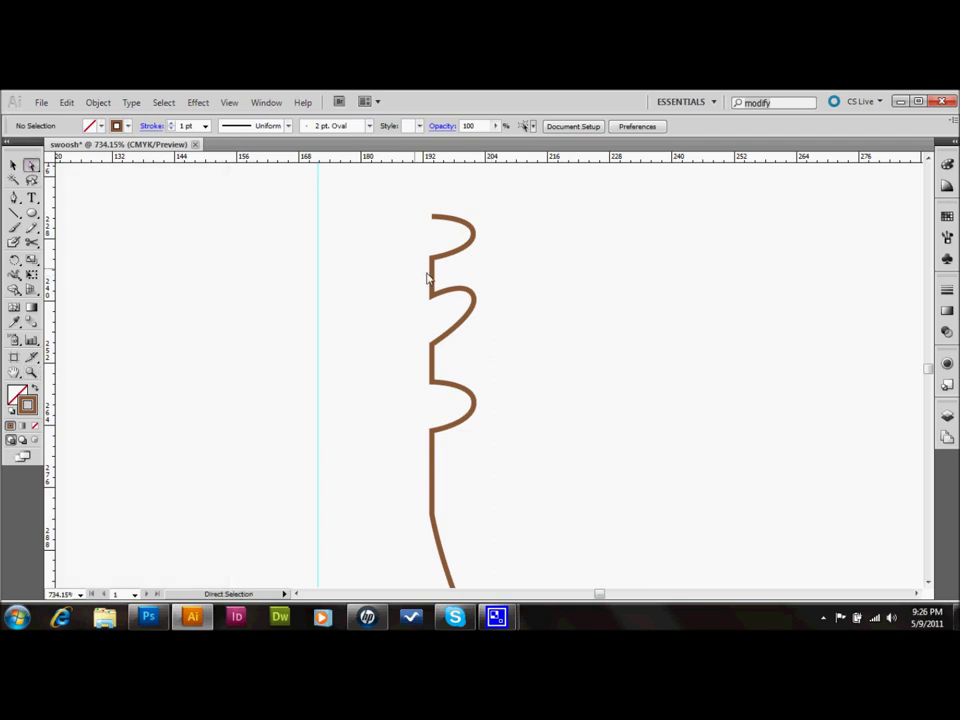
{"action": "left_click_drag", "start_coordinate": [474, 237], "coordinate": [460, 237]}
{"action": "left_click_drag", "start_coordinate": [474, 297], "coordinate": [462, 330]}
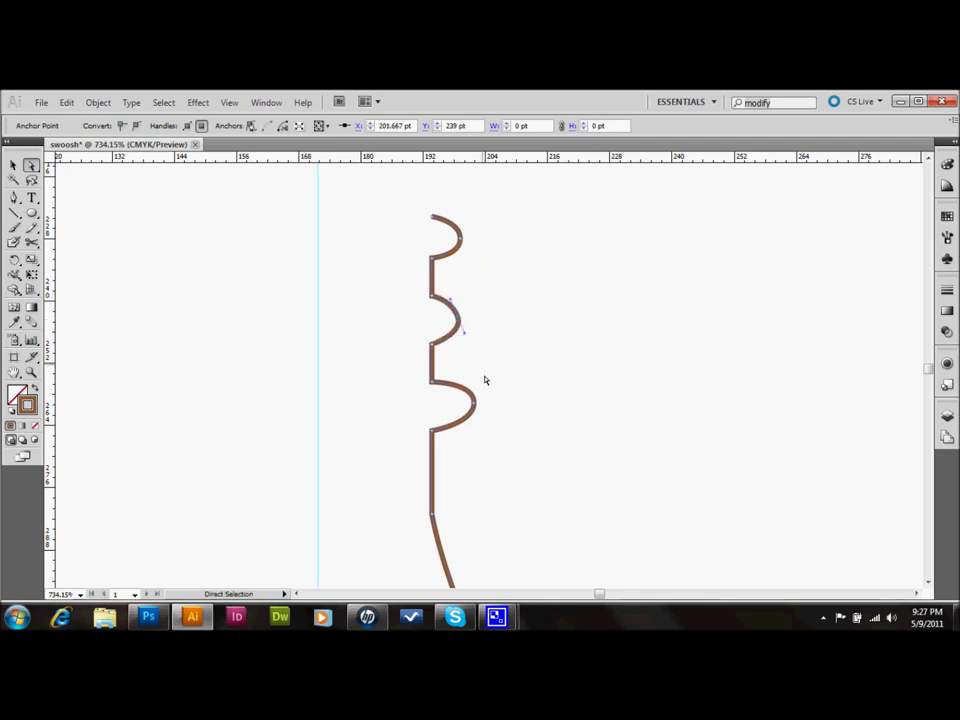
{"action": "mouse_move", "coordinate": [475, 405]}
{"action": "left_mouse_down"}
{"action": "mouse_move", "coordinate": [465, 399]}
{"action": "mouse_move", "coordinate": [459, 410]}
{"action": "left_mouse_up"}
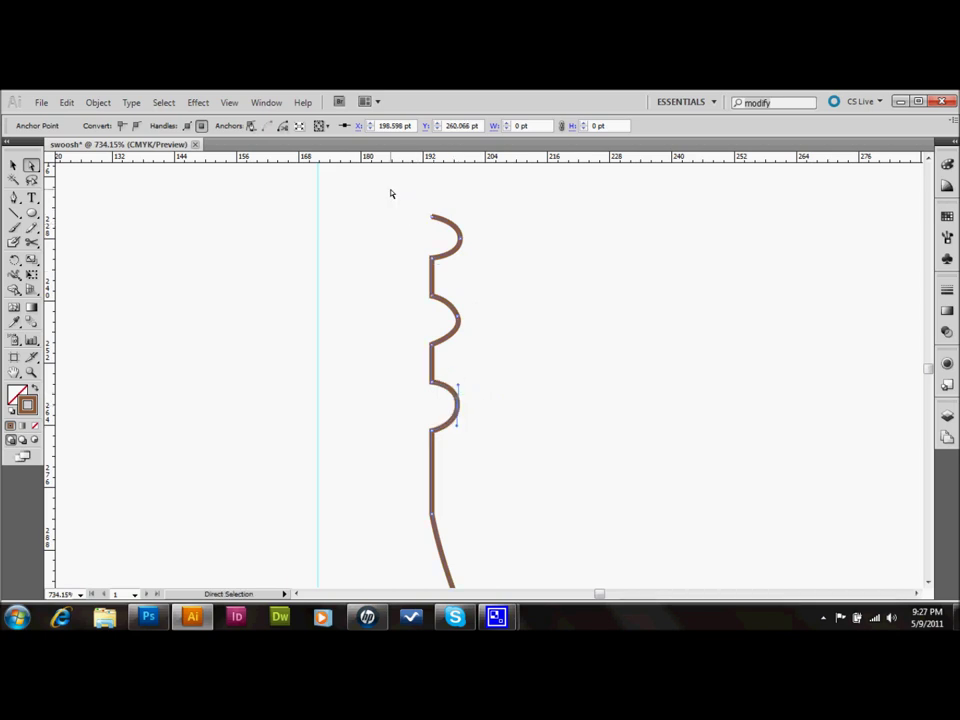
- Nudge the top curls, the top endpoint and the second curl's anchors to even out the ridges
{"action": "left_click_drag", "start_coordinate": [401, 193], "coordinate": [477, 271]}
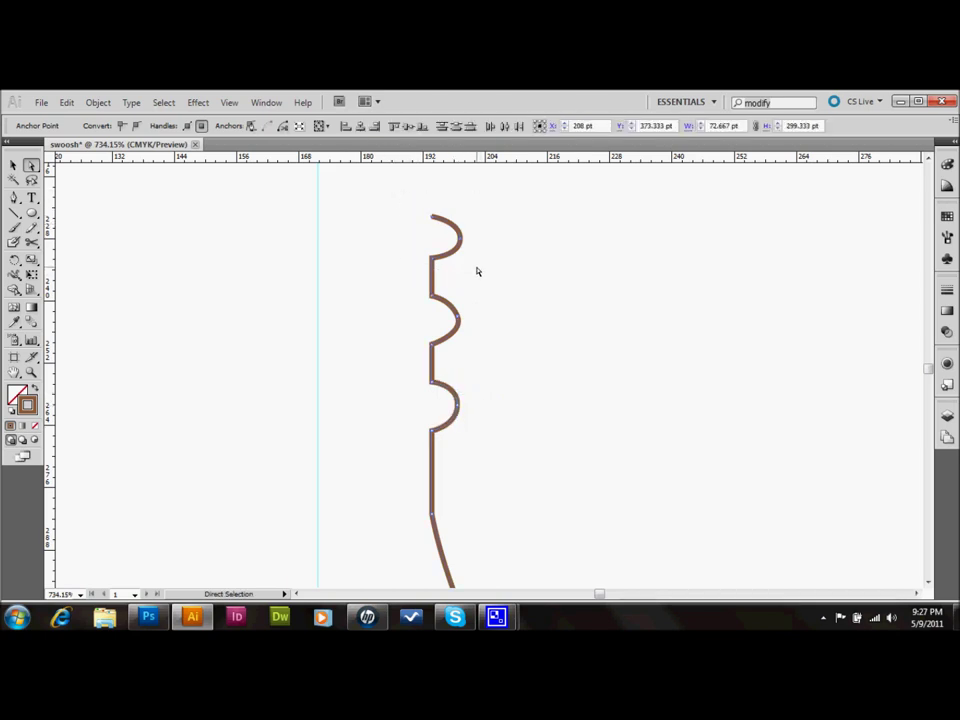
{"action": "key", "text": "Down"}
{"action": "key", "text": "Down"}
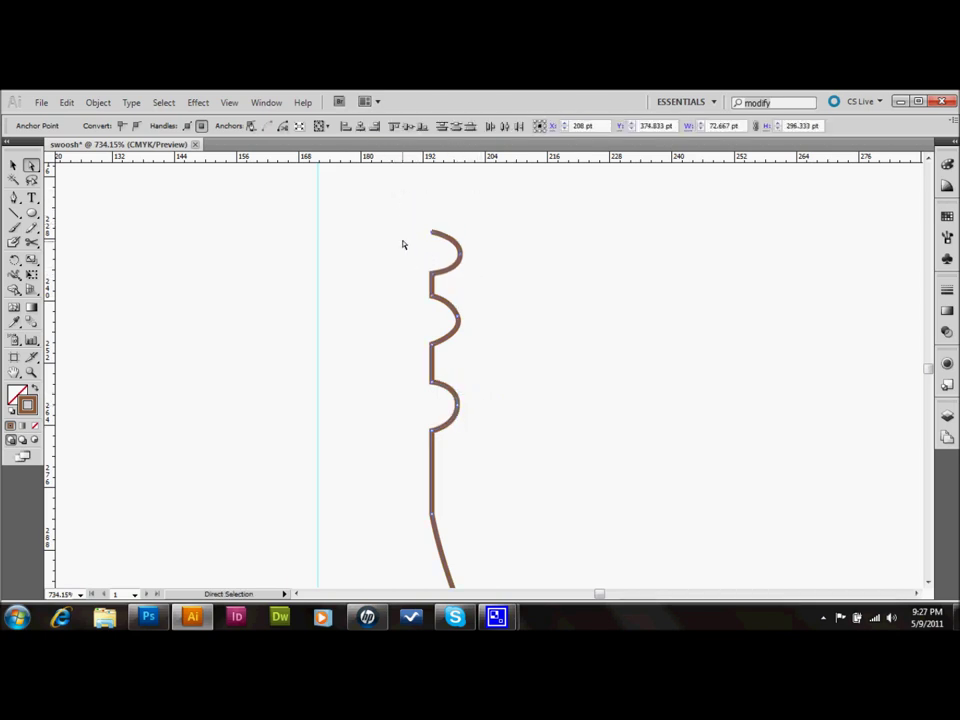
{"action": "left_click_drag", "start_coordinate": [413, 214], "coordinate": [506, 352]}
{"action": "key", "text": "Down"}
{"action": "key", "text": "Down"}
{"action": "key", "text": "Down"}
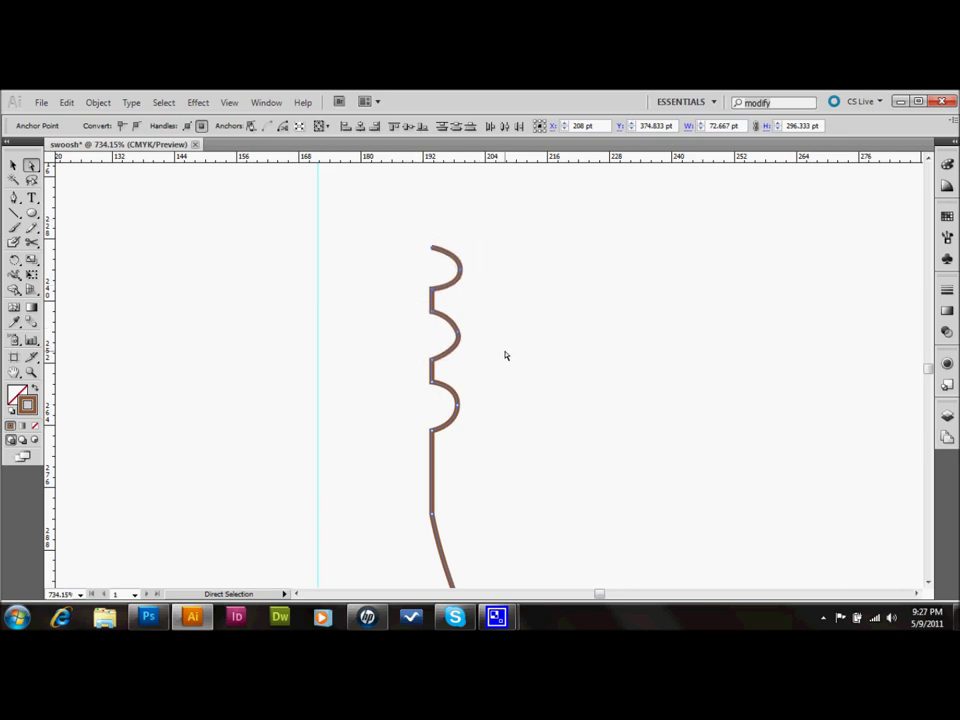
{"action": "left_click_drag", "start_coordinate": [408, 217], "coordinate": [445, 256]}
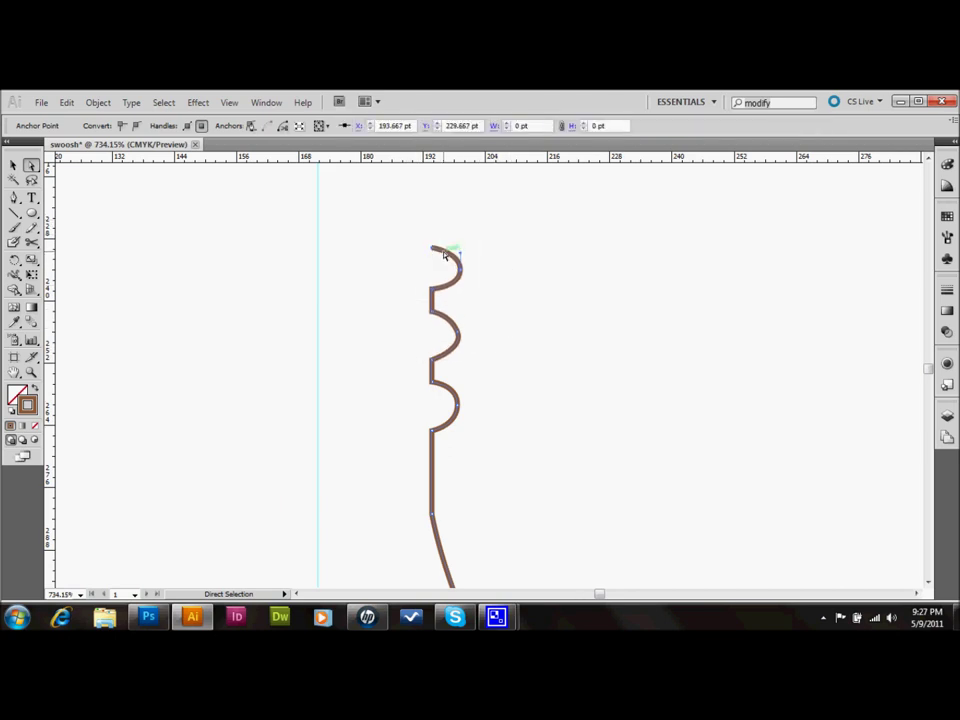
{"action": "key", "text": "Down"}
{"action": "left_click", "coordinate": [433, 314]}
{"action": "key", "text": "Down"}
{"action": "left_click", "coordinate": [432, 358]}
{"action": "key", "text": "Up"}
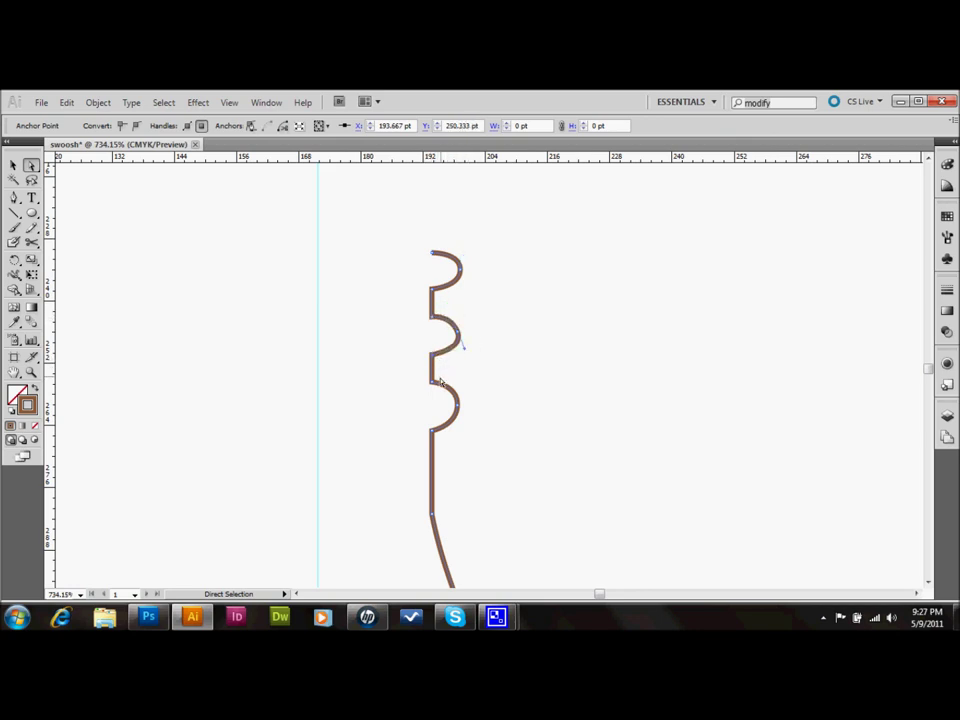
- Flatten the top of the third curl, check the curl anchors, then zoom back out
{"action": "left_click_drag", "start_coordinate": [427, 381], "coordinate": [448, 390]}
{"action": "left_click", "coordinate": [465, 371]}
{"action": "left_click_drag", "start_coordinate": [403, 245], "coordinate": [480, 300]}
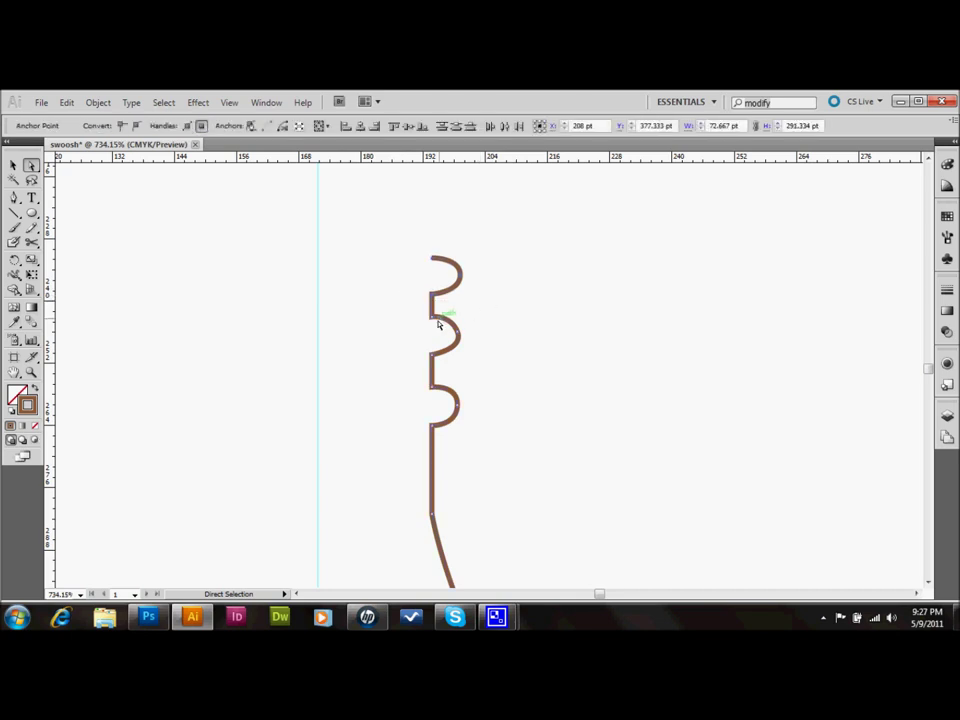
{"action": "left_click_drag", "start_coordinate": [398, 239], "coordinate": [508, 364]}
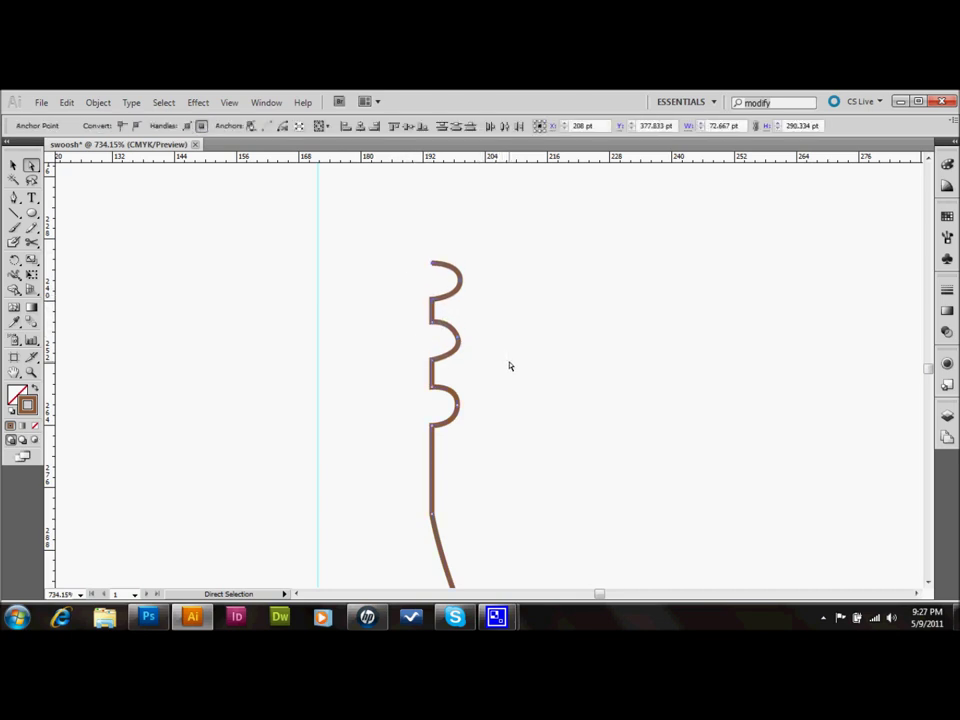
{"action": "left_click", "coordinate": [525, 332]}
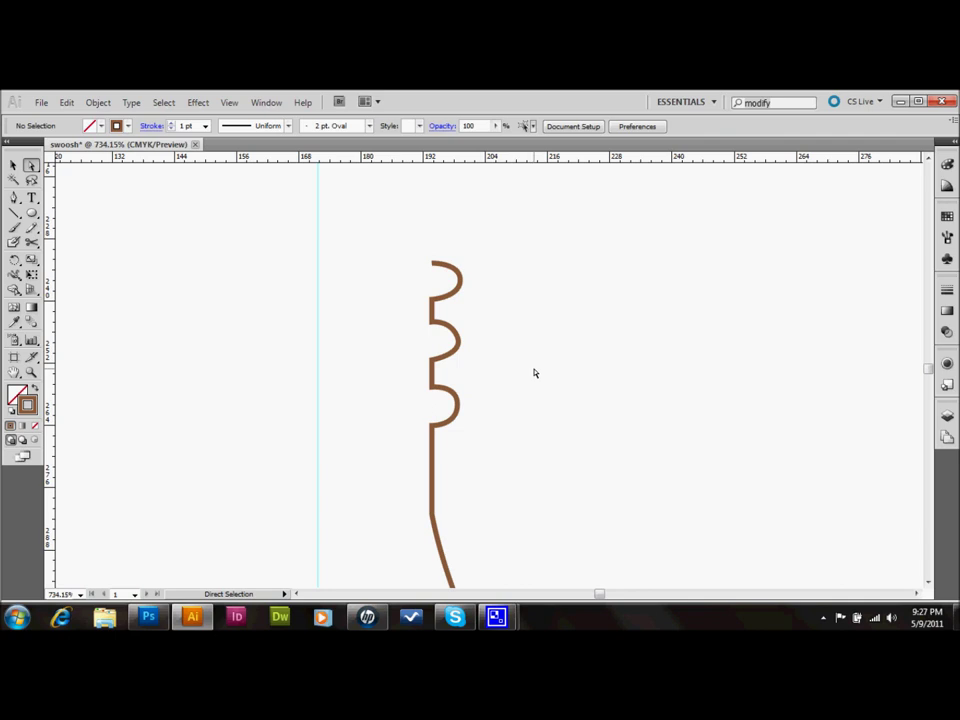
{"action": "key", "text": "ctrl+minus"}
{"action": "key", "text": "ctrl+minus"}
{"action": "key", "text": "ctrl+minus"}
{"action": "key", "text": "ctrl+minus"}
- Try moving the neck anchor just below the curls, then undo it
{"action": "scroll", "coordinate": [542, 368], "scroll_direction": "up", "scroll_amount": 2}
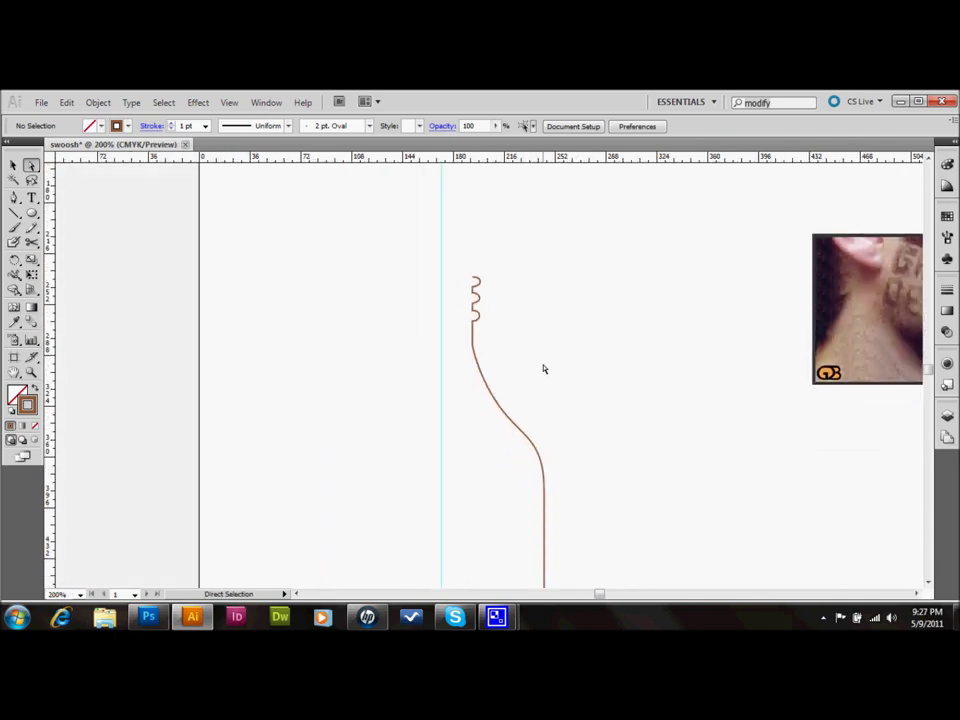
{"action": "scroll", "coordinate": [543, 362], "scroll_direction": "down", "scroll_amount": 2}
{"action": "left_click_drag", "start_coordinate": [470, 274], "coordinate": [476, 284]}
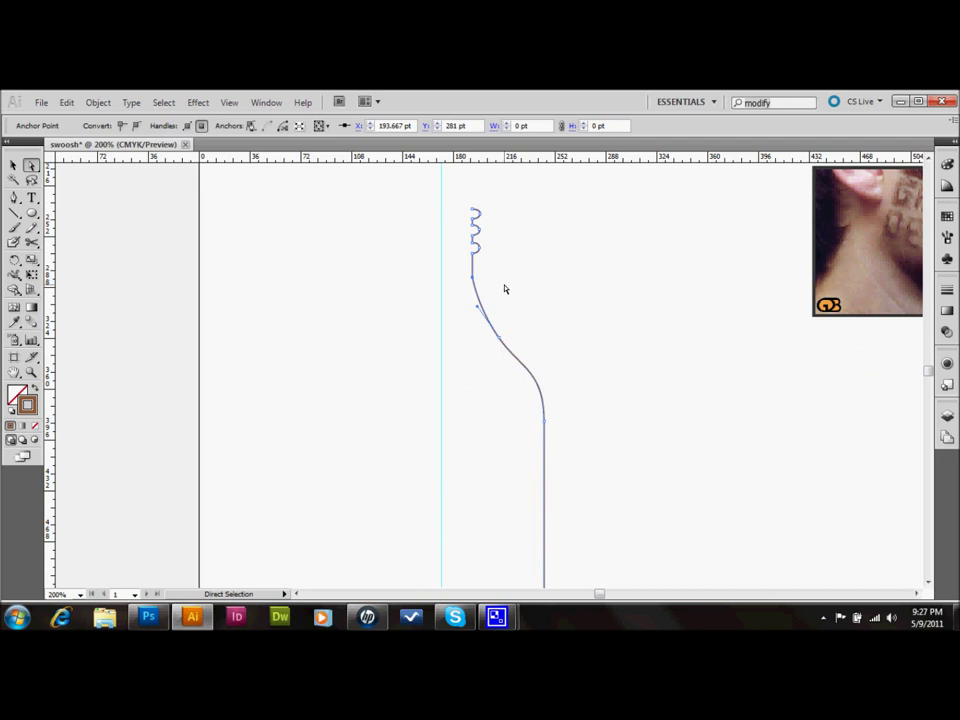
{"action": "key", "text": "ctrl+z"}
{"action": "left_click", "coordinate": [537, 284]}
{"action": "scroll", "coordinate": [538, 285], "scroll_direction": "down", "scroll_amount": 2}
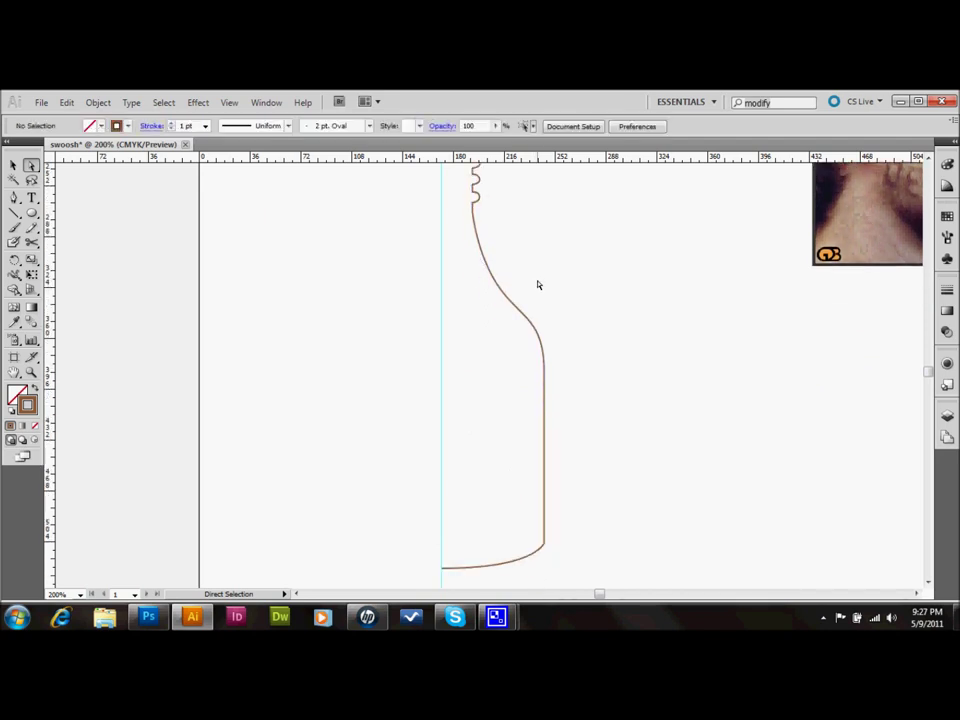
- Nudge the shoulder-to-base anchors left, zoom out, and select the vertical line
{"action": "left_click_drag", "start_coordinate": [515, 290], "coordinate": [625, 565]}
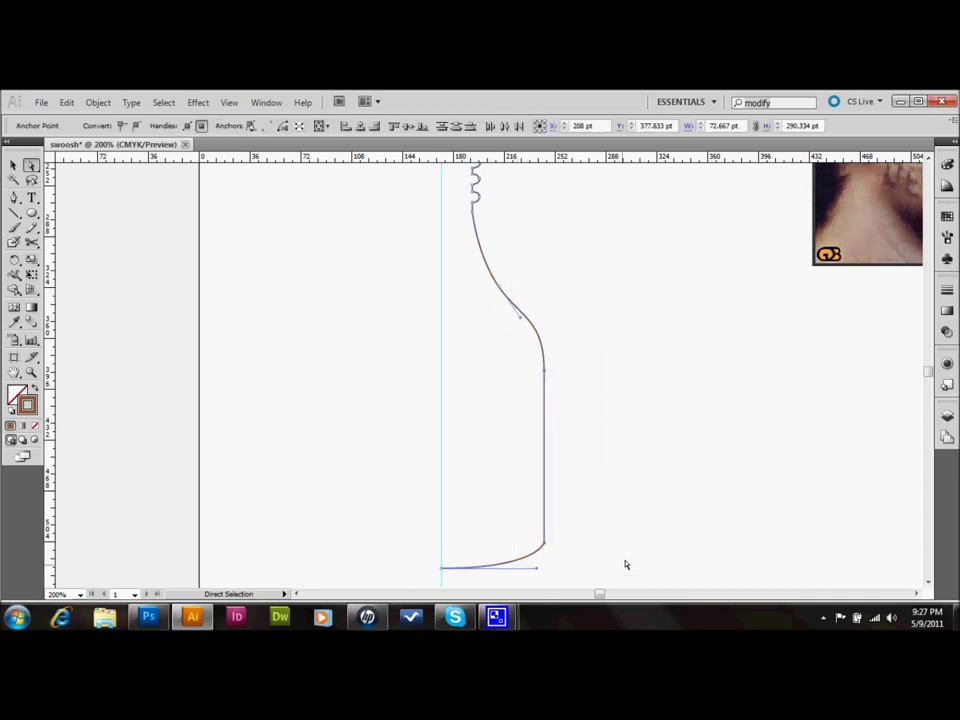
{"action": "key", "text": "Left"}
{"action": "key", "text": "Left"}
{"action": "key", "text": "Left"}
{"action": "key", "text": "Left"}
{"action": "key", "text": "Left"}
{"action": "key", "text": "Left"}
{"action": "key", "text": "Left"}
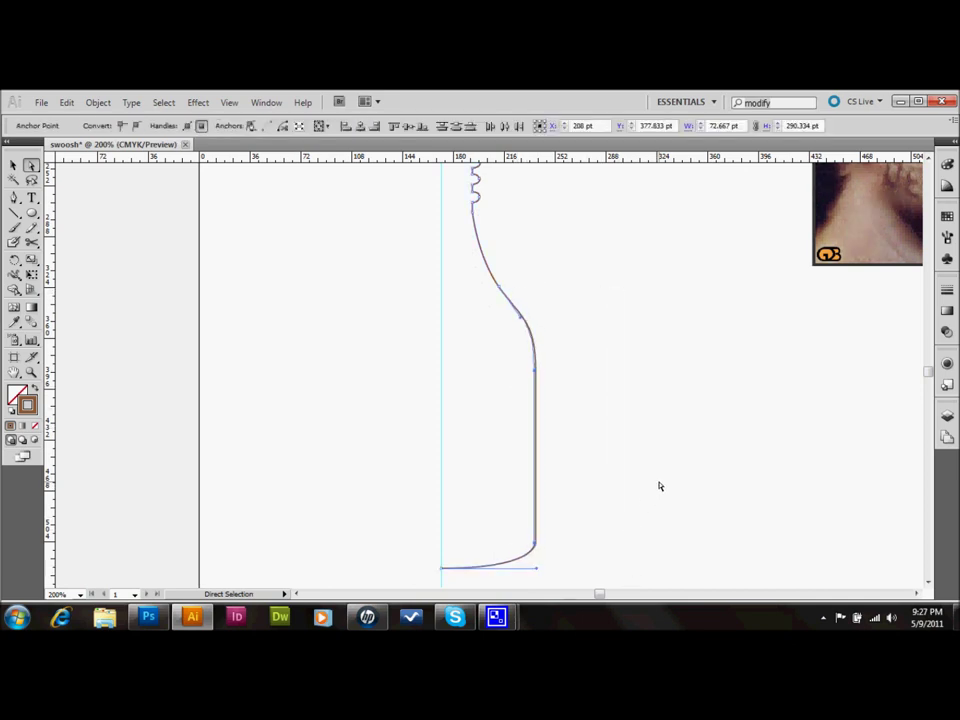
{"action": "left_click", "coordinate": [498, 290]}
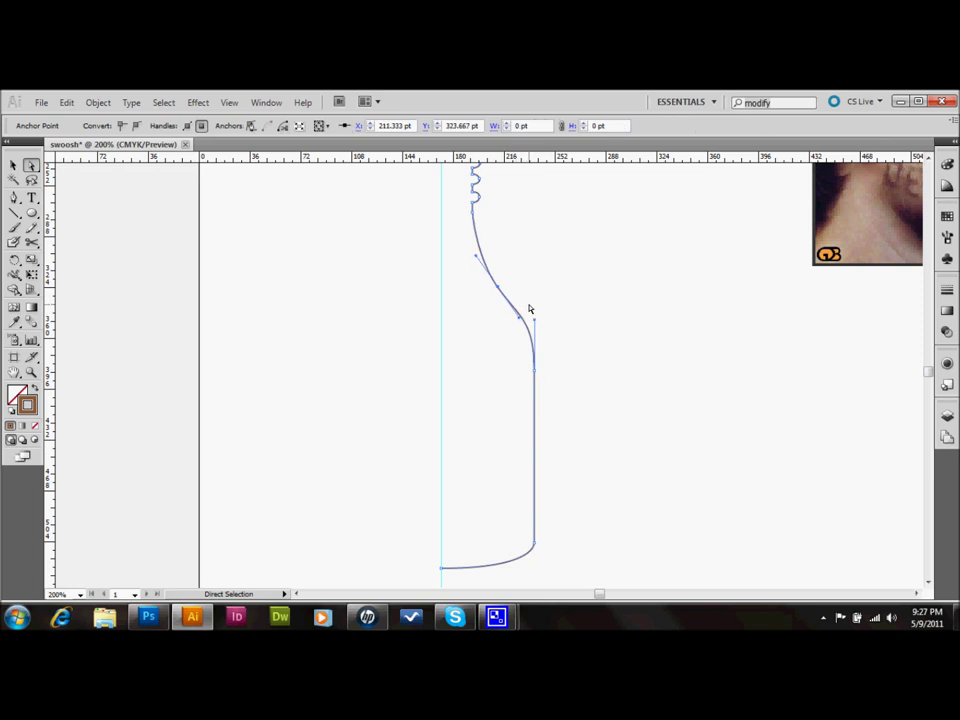
{"action": "left_click", "coordinate": [568, 291]}
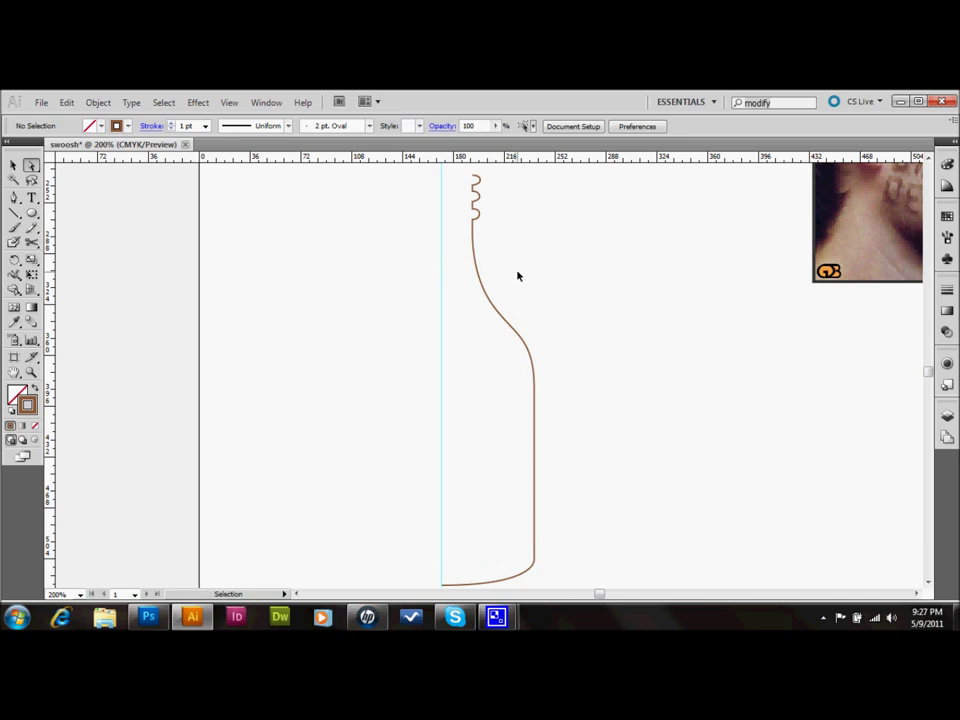
{"action": "key", "text": "ctrl+minus"}
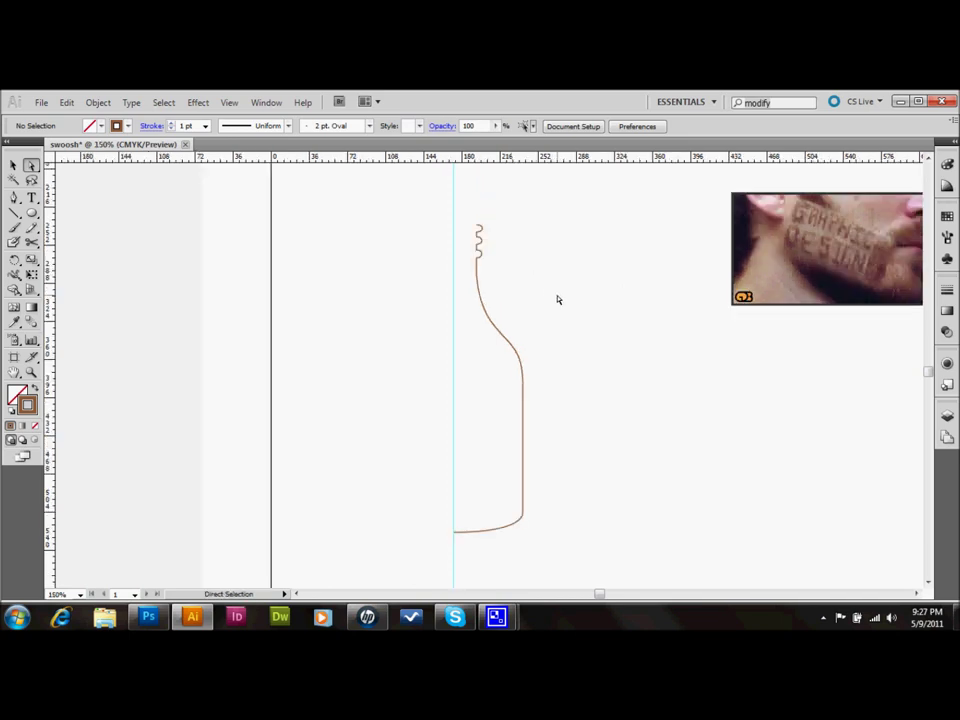
{"action": "left_click", "coordinate": [452, 198]}
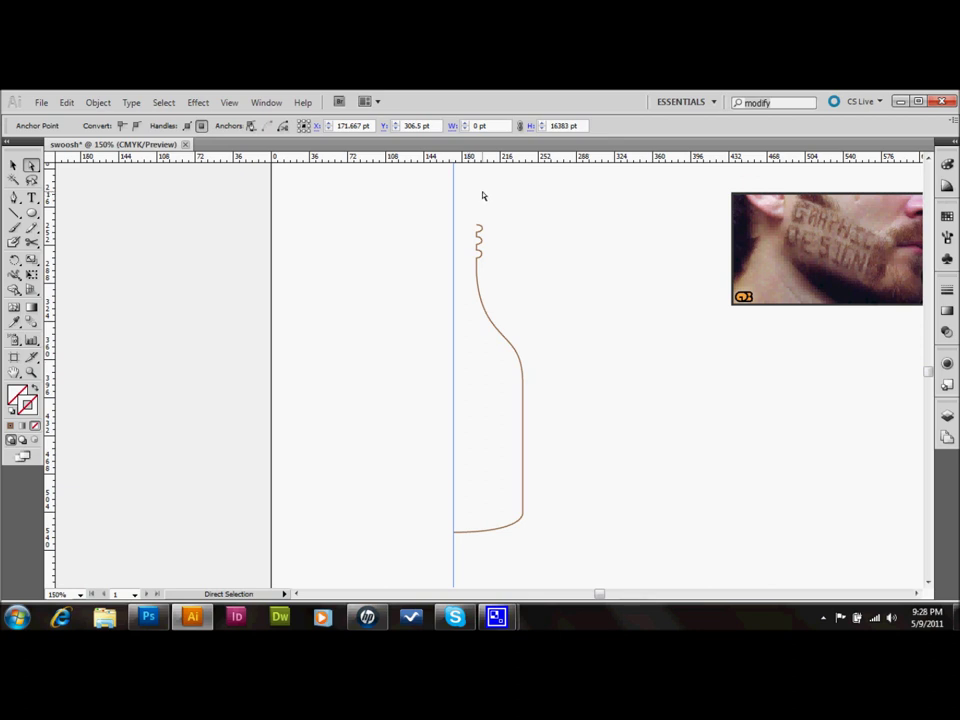
- Delete the vertical line and apply Effect > 3D > Revolve to the bottle profile
{"action": "key", "text": "Delete"}
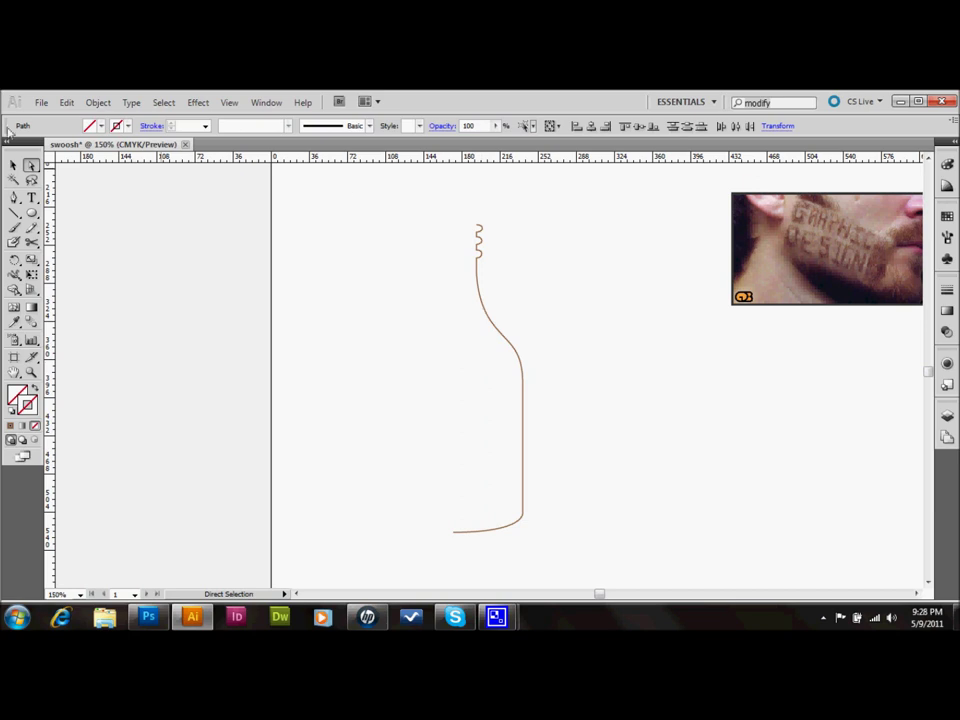
{"action": "left_click", "coordinate": [14, 164]}
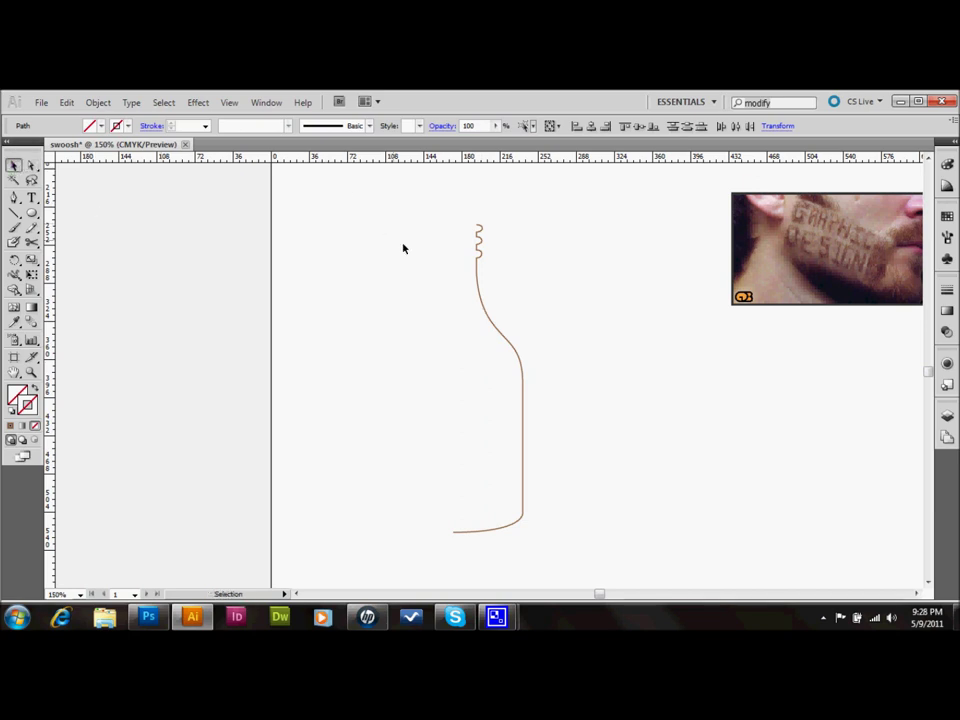
{"action": "left_click", "coordinate": [478, 248]}
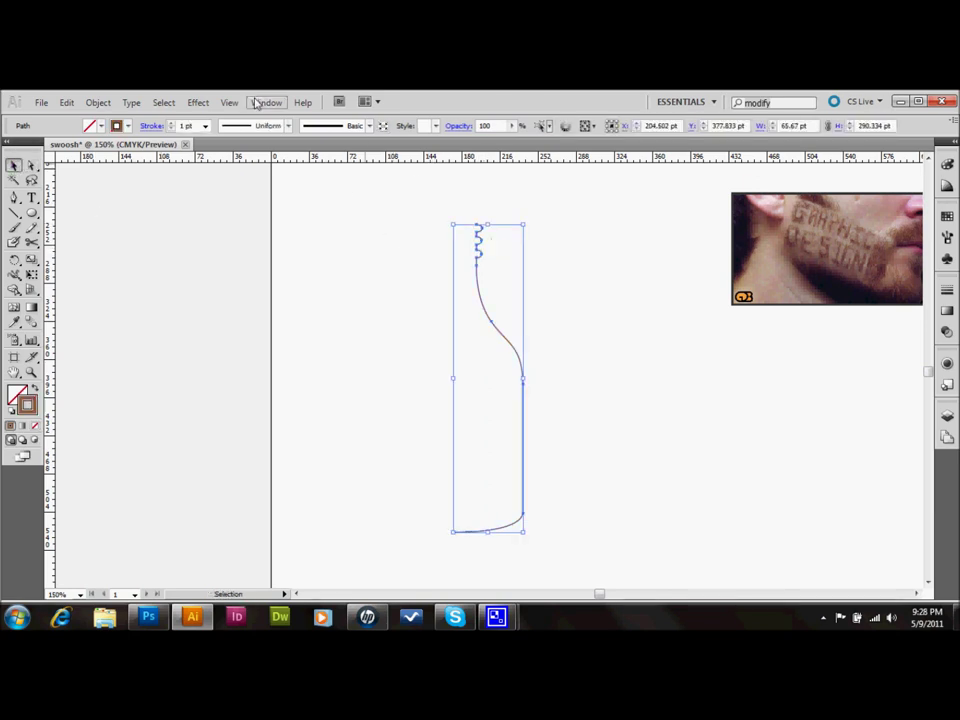
{"action": "left_click", "coordinate": [202, 102]}
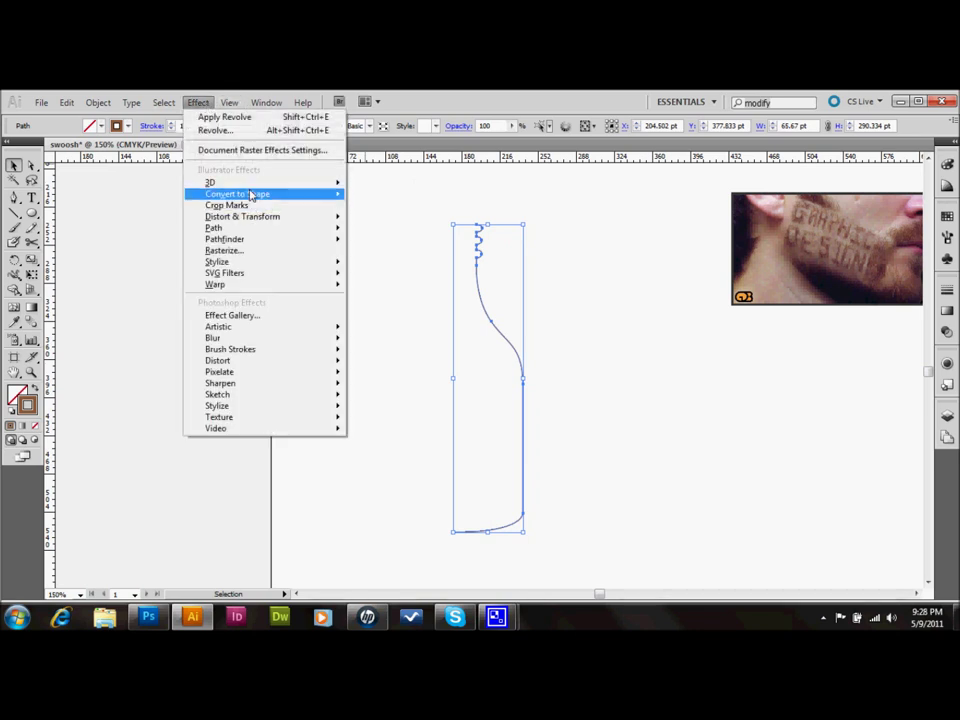
{"action": "mouse_move", "coordinate": [300, 183]}
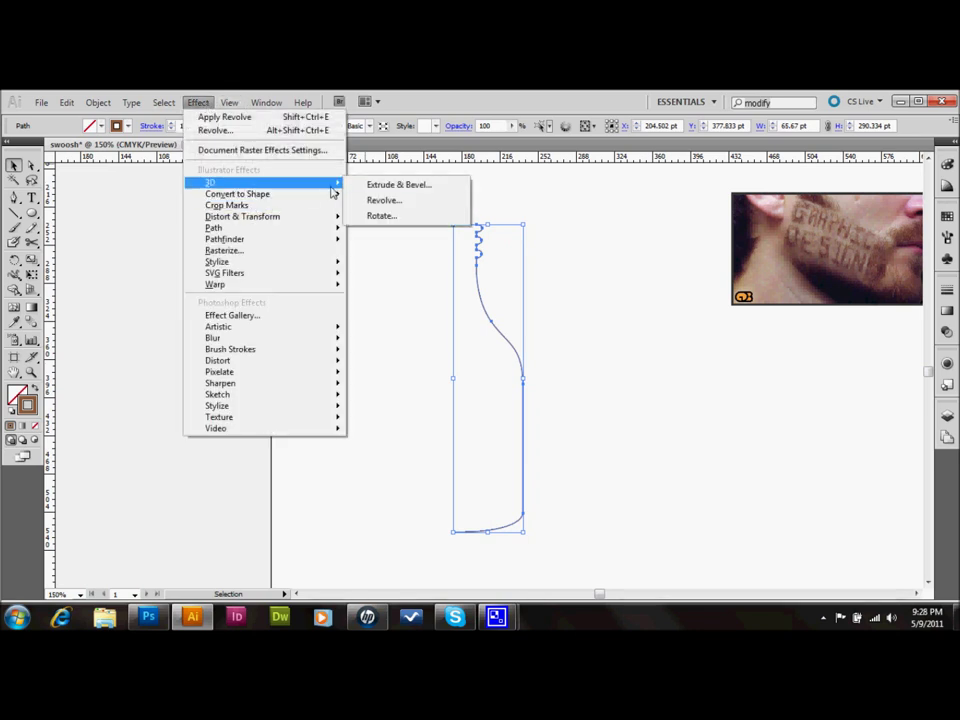
{"action": "left_click", "coordinate": [397, 203]}
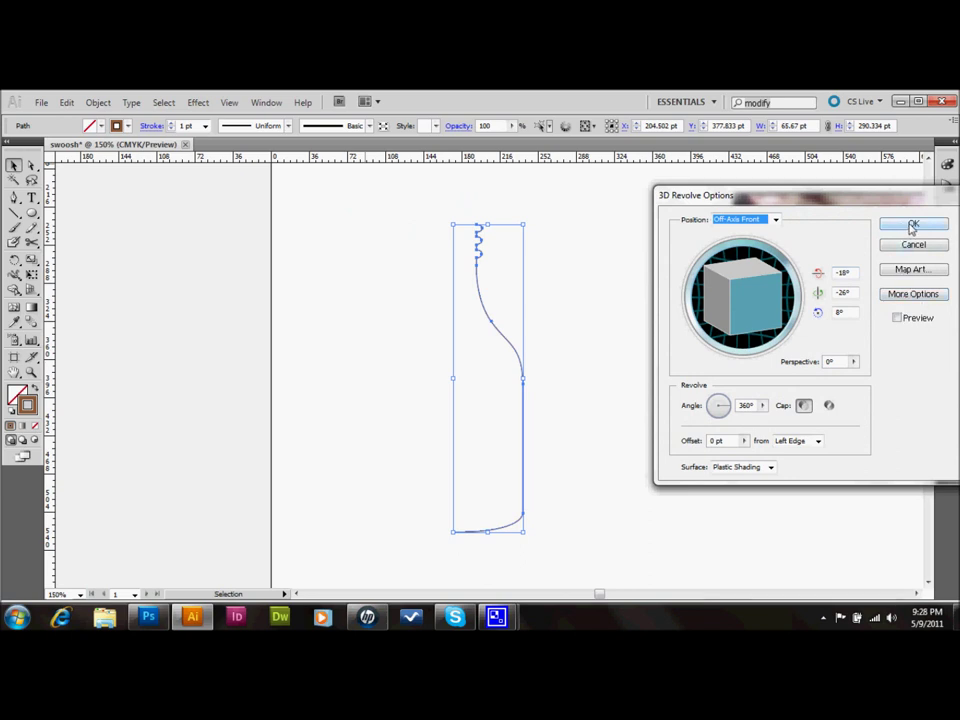
{"action": "left_click", "coordinate": [912, 226]}
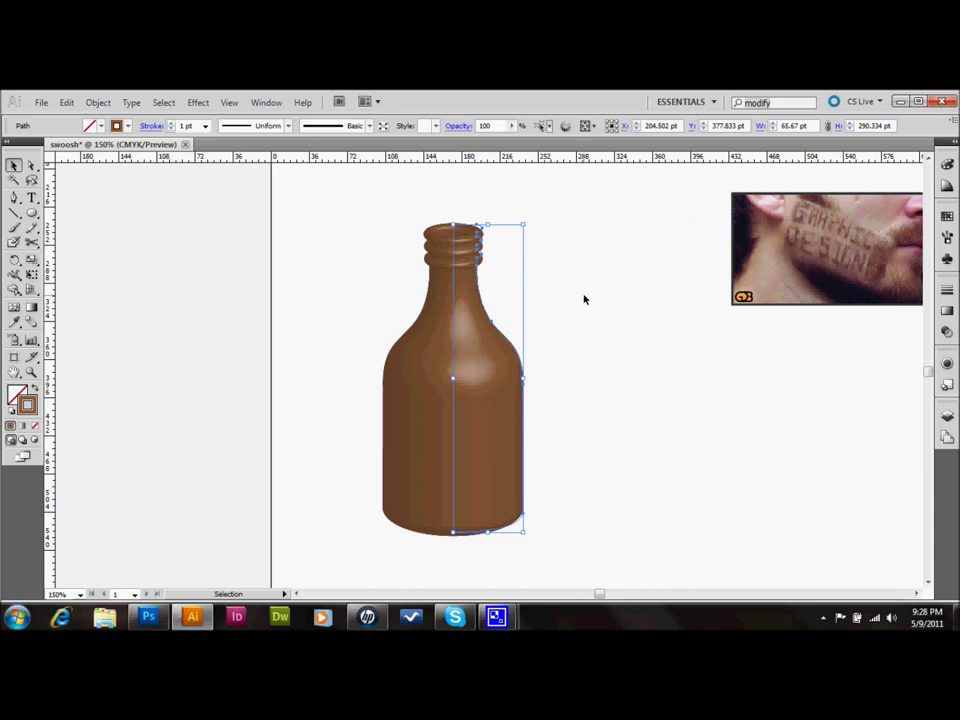
- Nudge the profile's right-edge anchors left four times, slimming the body to about 49 pt, and level the base handle
{"action": "left_click", "coordinate": [31, 165]}
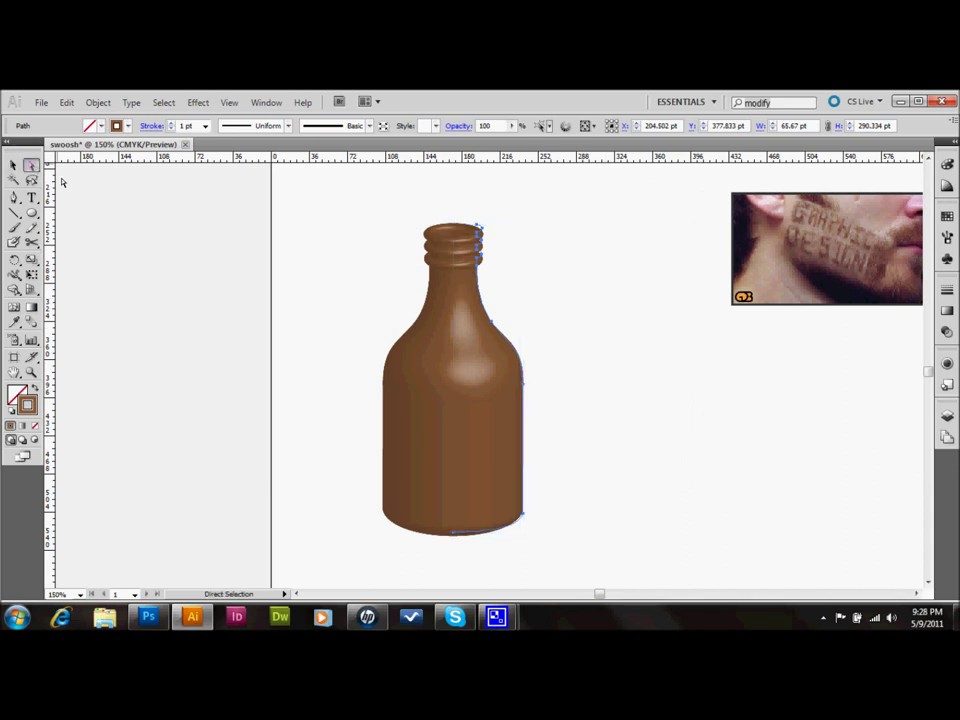
{"action": "left_click", "coordinate": [542, 321]}
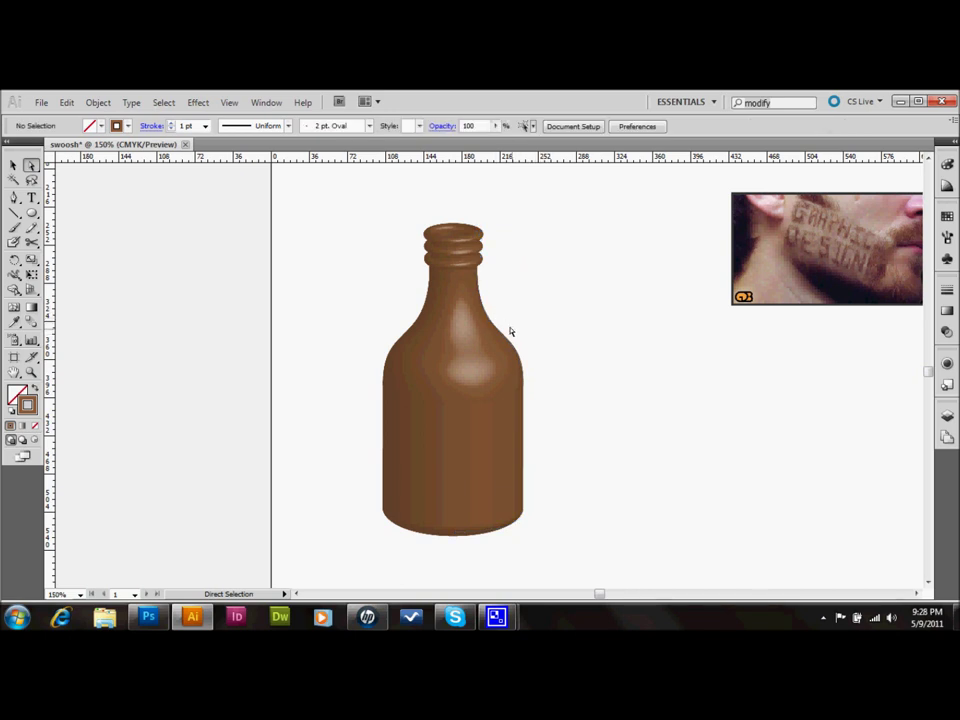
{"action": "left_click_drag", "start_coordinate": [510, 331], "coordinate": [570, 534]}
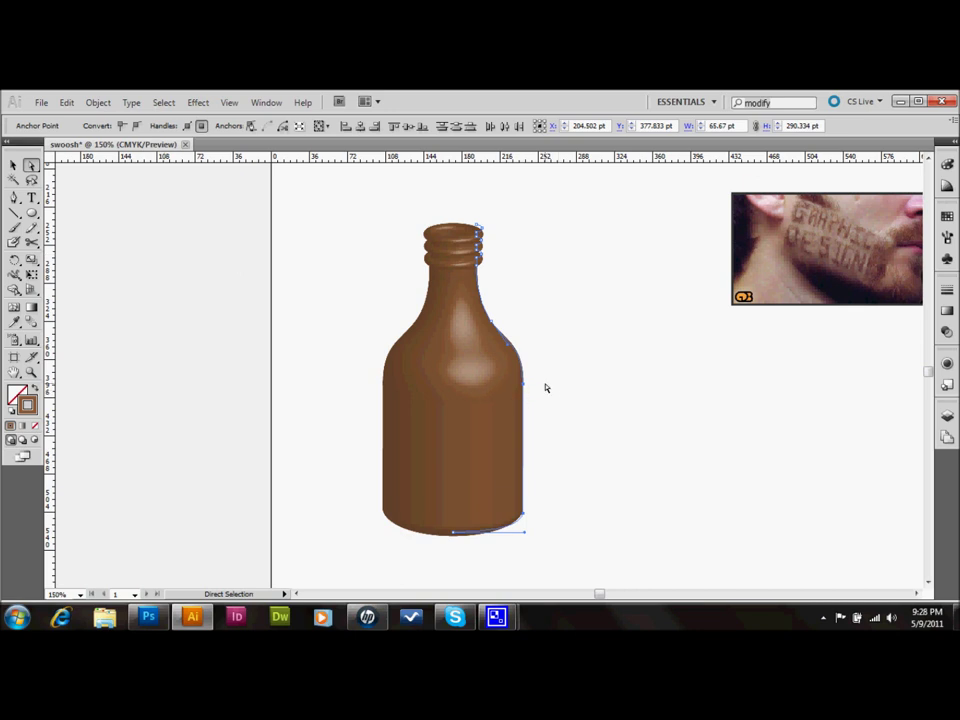
{"action": "left_click_drag", "start_coordinate": [535, 370], "coordinate": [523, 518]}
{"action": "key", "text": "Left"}
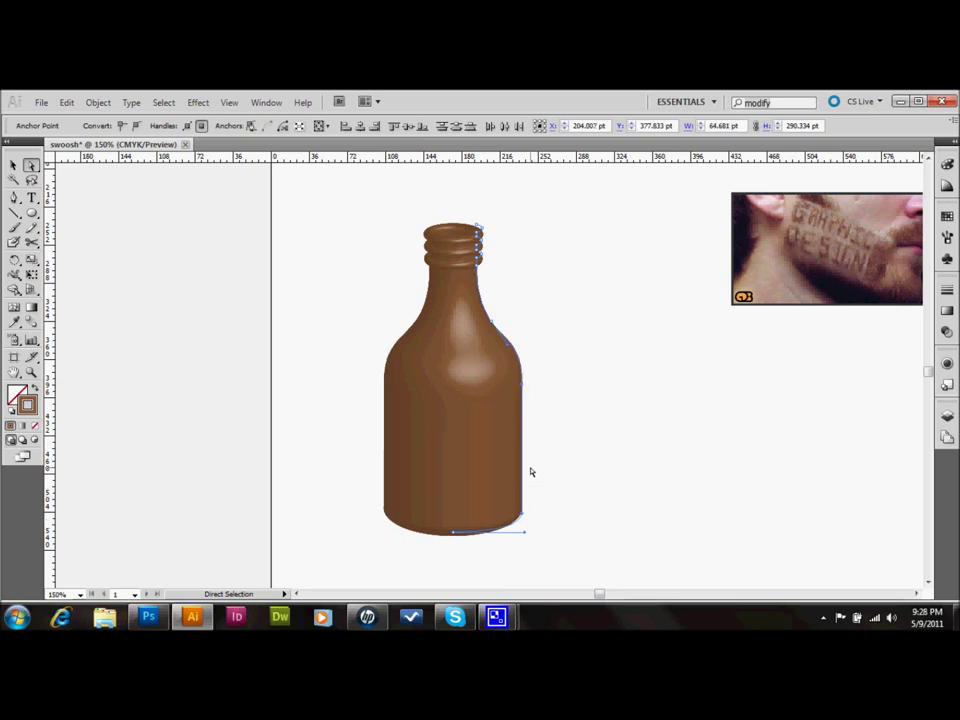
{"action": "key", "text": "Left"}
{"action": "key", "text": "Left"}
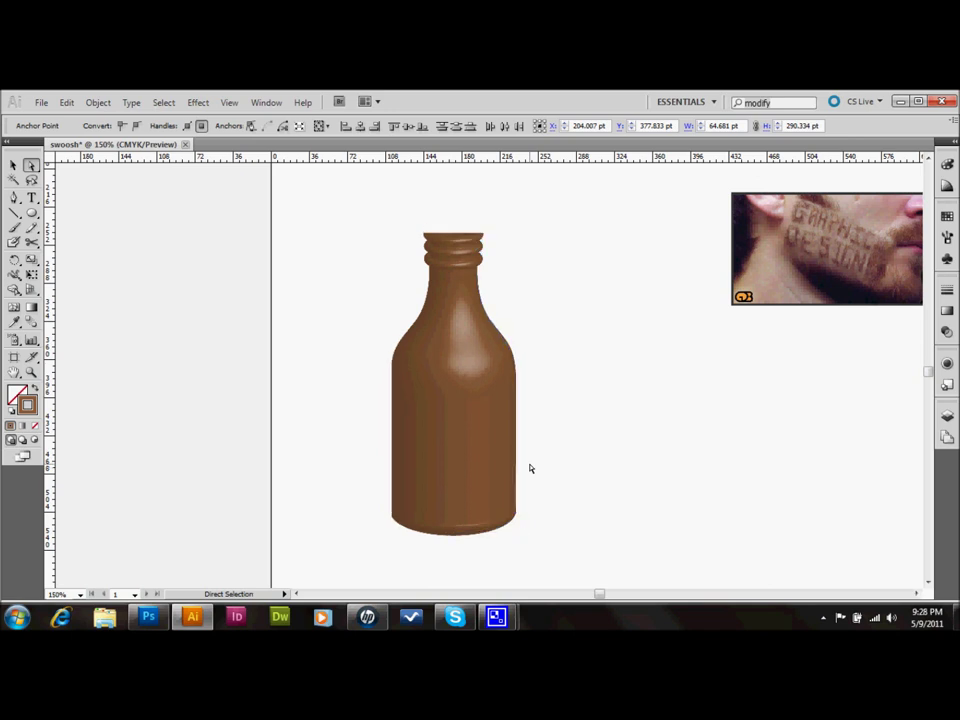
{"action": "key", "text": "Left"}
{"action": "key", "text": "Left"}
{"action": "key", "text": "Left"}
{"action": "key", "text": "Left"}
{"action": "key", "text": "Left"}
{"action": "key", "text": "Left"}
{"action": "key", "text": "Left"}
{"action": "key", "text": "Left"}
{"action": "key", "text": "Left"}
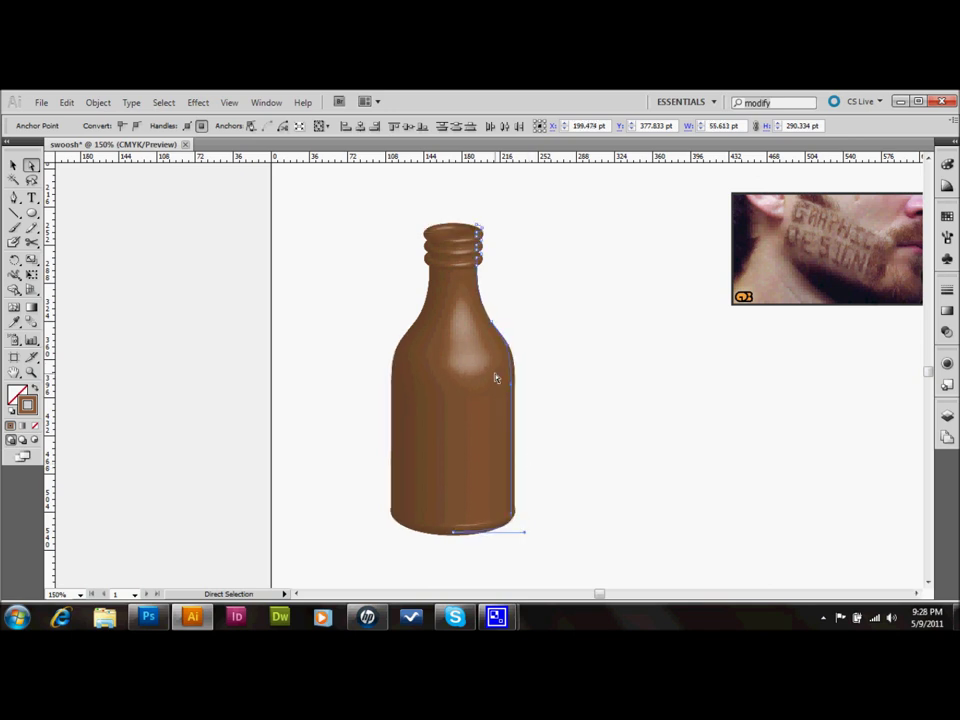
{"action": "key", "text": "Left"}
{"action": "key", "text": "Left"}
{"action": "key", "text": "Left"}
{"action": "key", "text": "Left"}
{"action": "key", "text": "Left"}
{"action": "key", "text": "Left"}
{"action": "key", "text": "Left"}
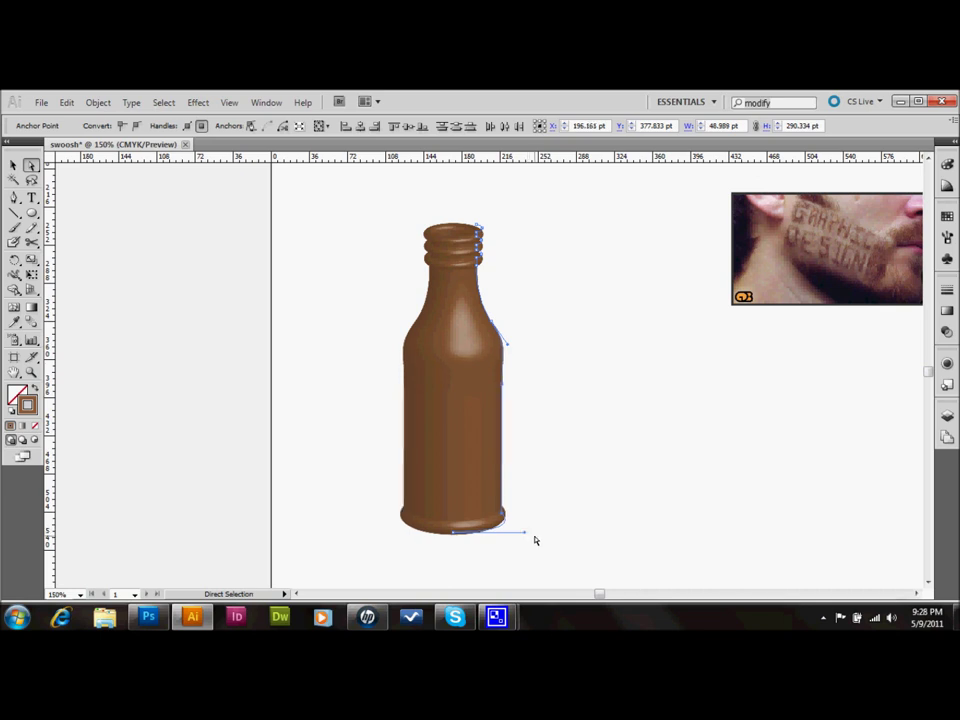
{"action": "left_click_drag", "start_coordinate": [525, 534], "coordinate": [507, 535]}
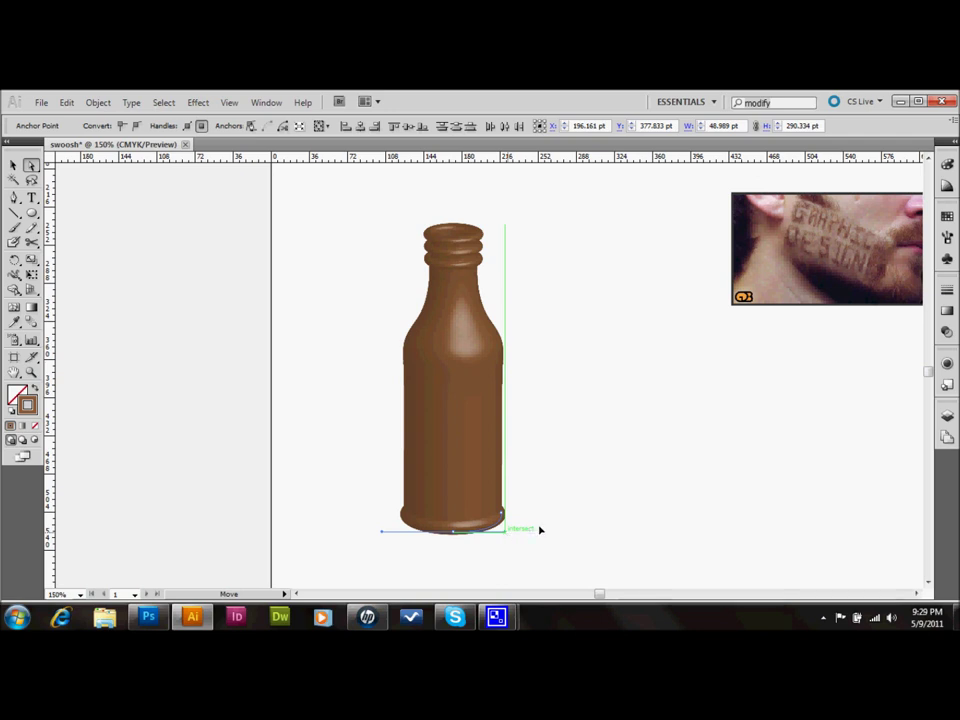
- Slim the upper neck by nudging its anchors left, and fine-tune a neck anchor's height
{"action": "left_click", "coordinate": [493, 325]}
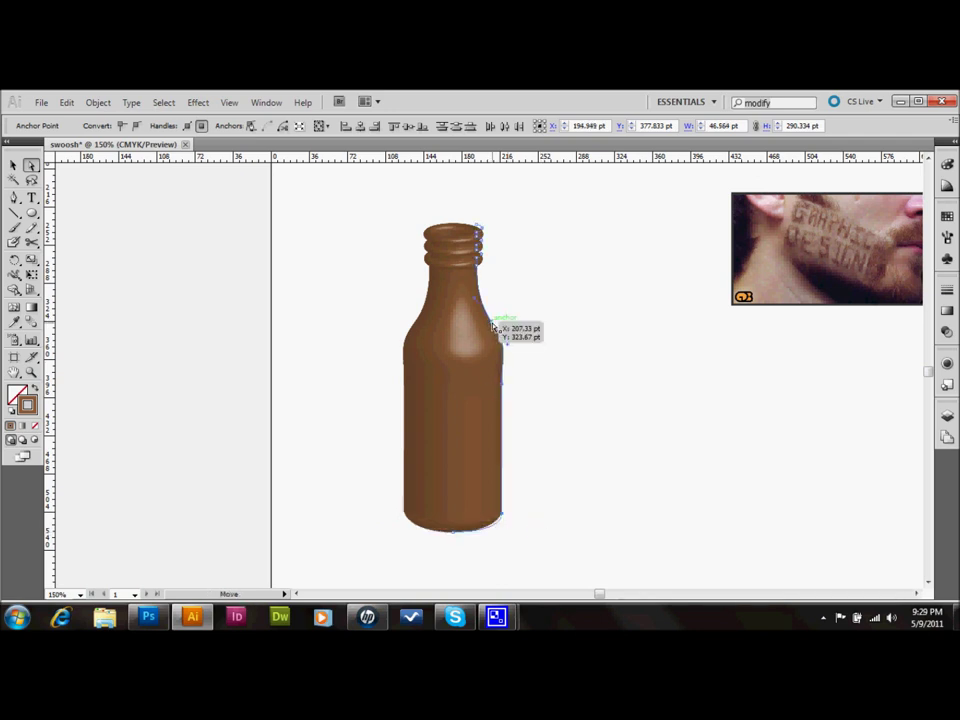
{"action": "left_click", "coordinate": [555, 350]}
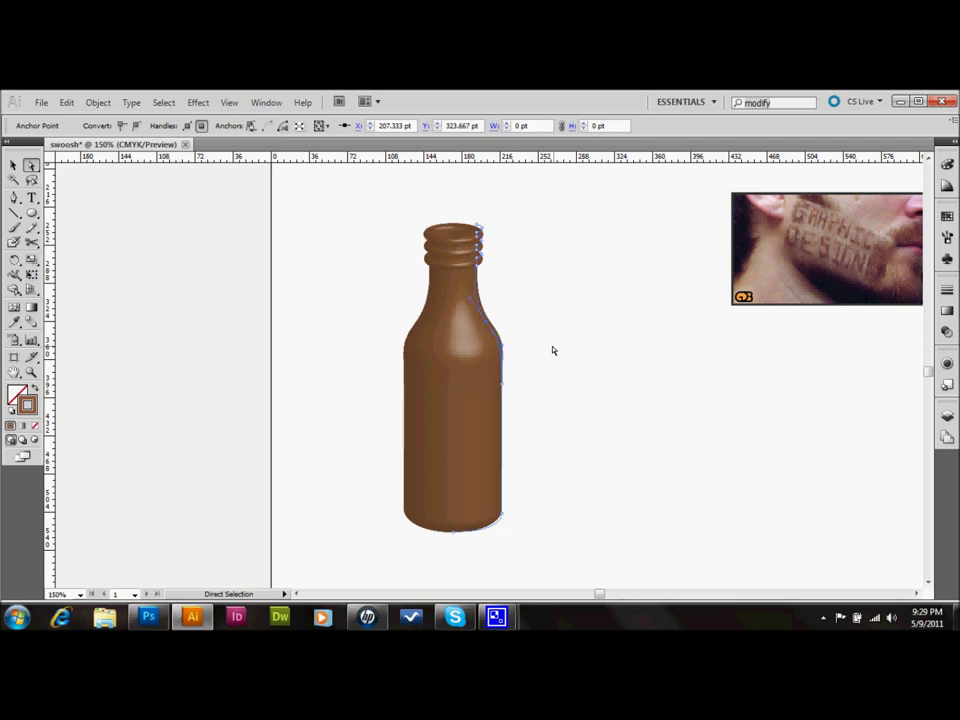
{"action": "left_click_drag", "start_coordinate": [466, 212], "coordinate": [511, 281]}
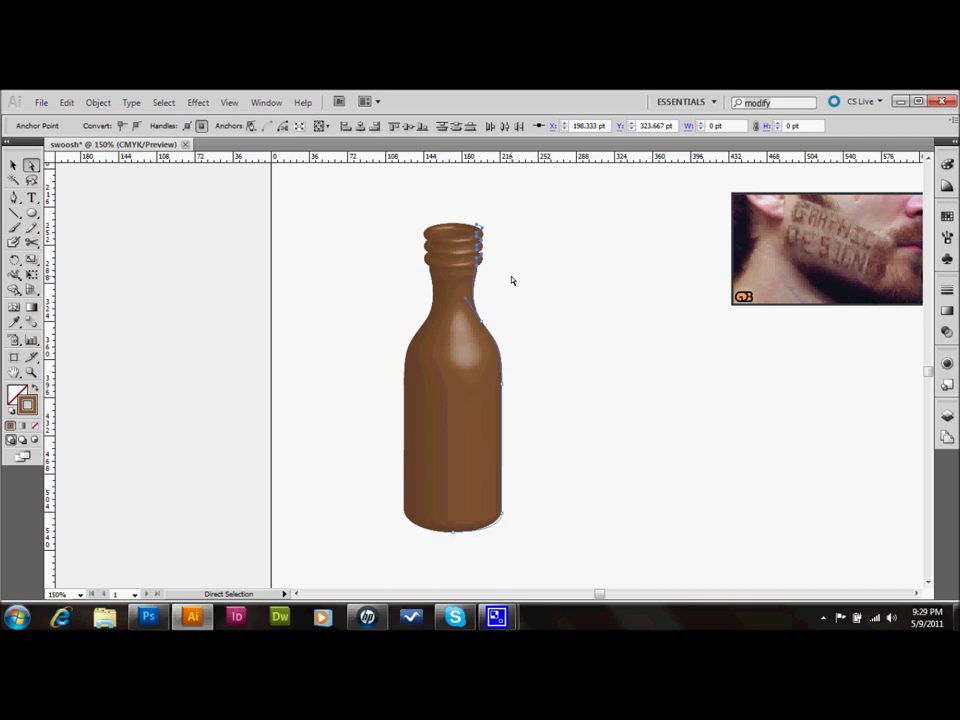
{"action": "key", "text": "Left"}
{"action": "key", "text": "Left"}
{"action": "key", "text": "Left"}
{"action": "key", "text": "Left"}
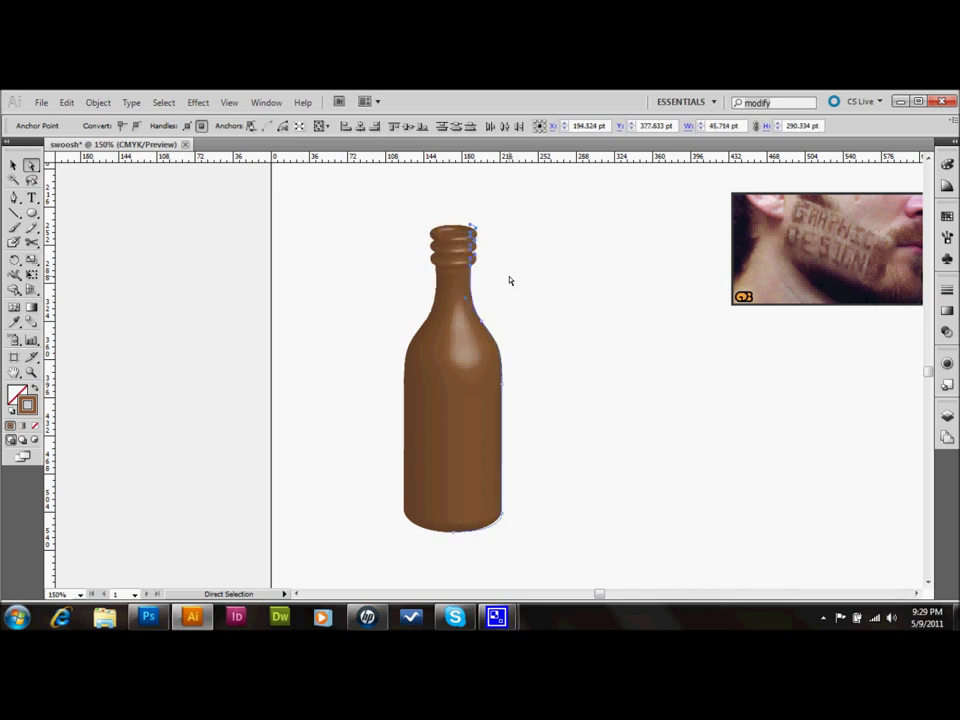
{"action": "left_click", "coordinate": [482, 323]}
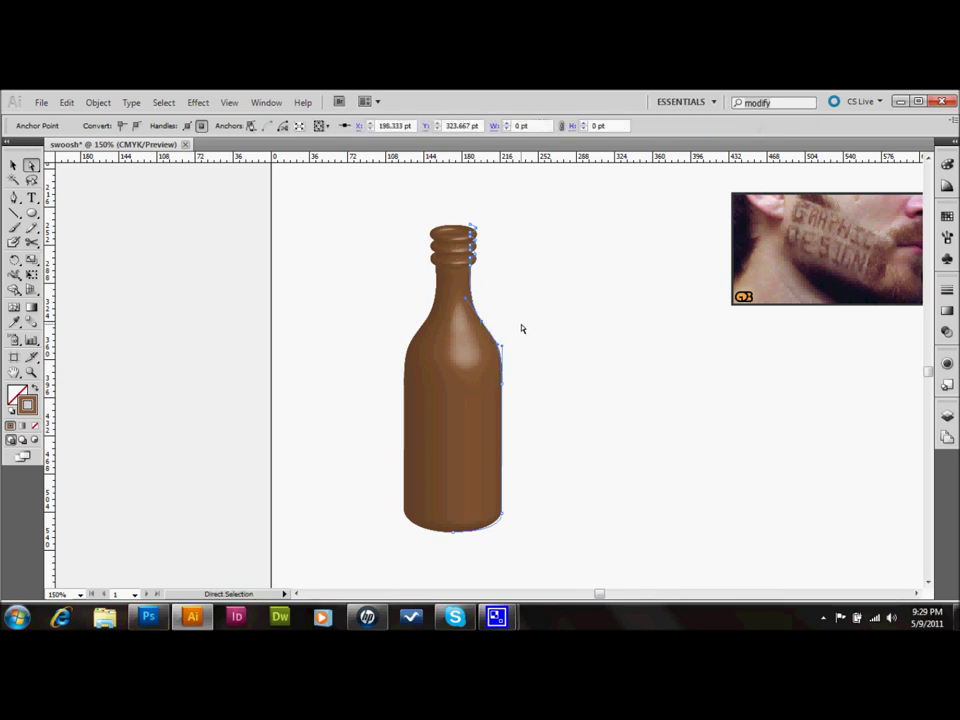
{"action": "key", "text": "Up"}
{"action": "key", "text": "Up"}
{"action": "key", "text": "Up"}
{"action": "key", "text": "Up"}
{"action": "key", "text": "Up"}
{"action": "key", "text": "Up"}
{"action": "key", "text": "Up"}
{"action": "key", "text": "Up"}
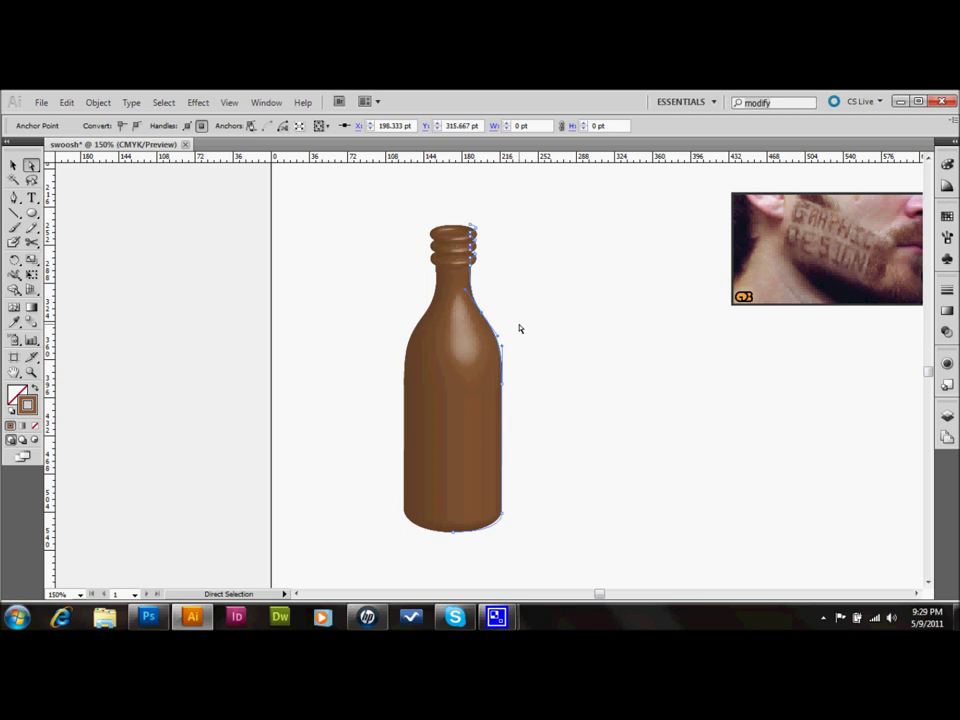
{"action": "key", "text": "Up"}
{"action": "key", "text": "Up"}
{"action": "key", "text": "Up"}
{"action": "key", "text": "Up"}
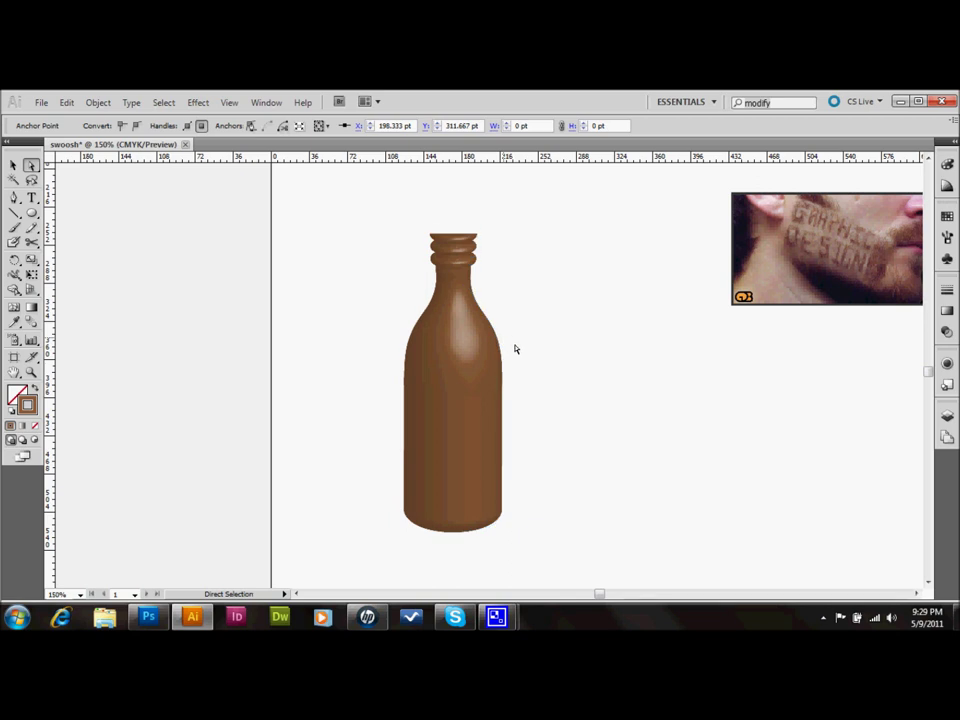
{"action": "key", "text": "Down"}
{"action": "key", "text": "Down"}
{"action": "key", "text": "Down"}
{"action": "key", "text": "Down"}
{"action": "key", "text": "Down"}
{"action": "key", "text": "Down"}
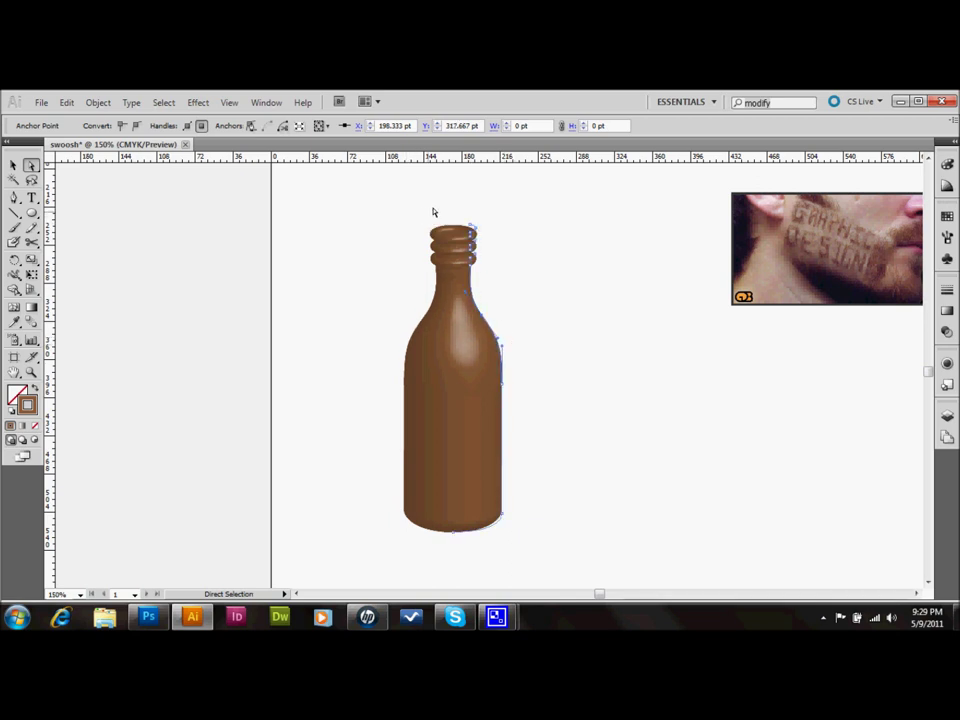
- Lower the top rim anchors a few points to shorten the bottle's neck
{"action": "left_click_drag", "start_coordinate": [446, 208], "coordinate": [539, 286]}
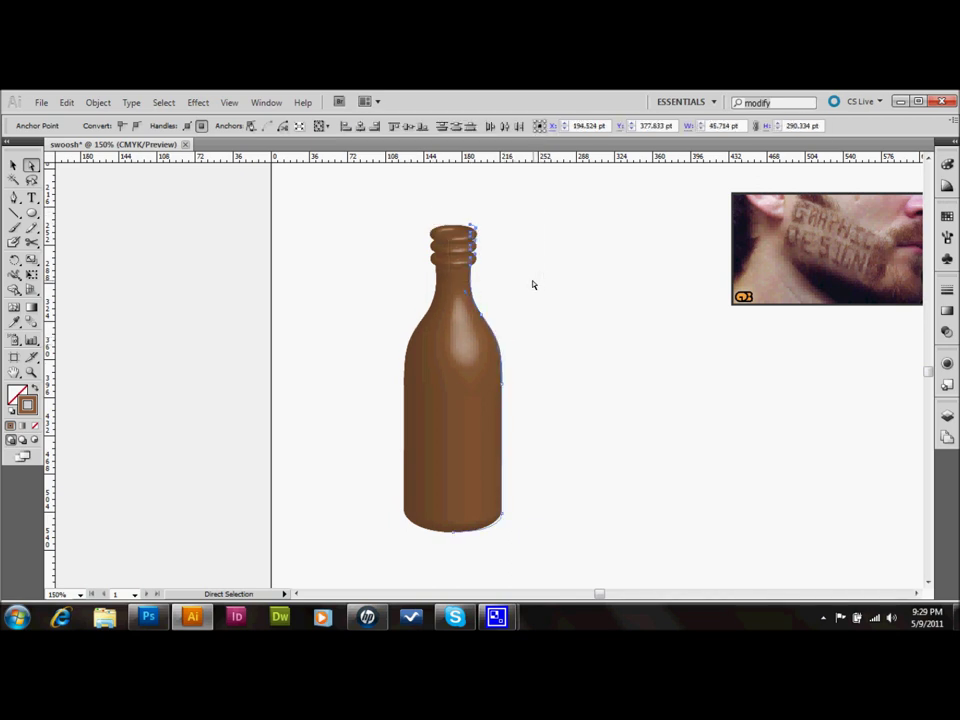
{"action": "key", "text": "Down"}
{"action": "key", "text": "Down"}
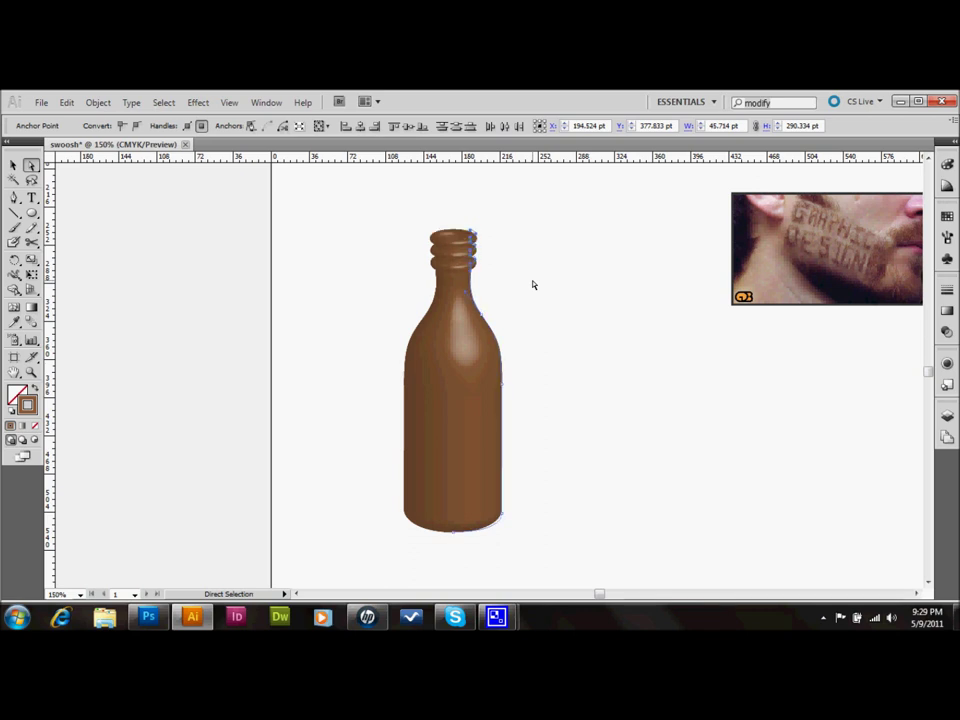
{"action": "key", "text": "Down"}
{"action": "key", "text": "Down"}
{"action": "key", "text": "Down"}
{"action": "key", "text": "Down"}
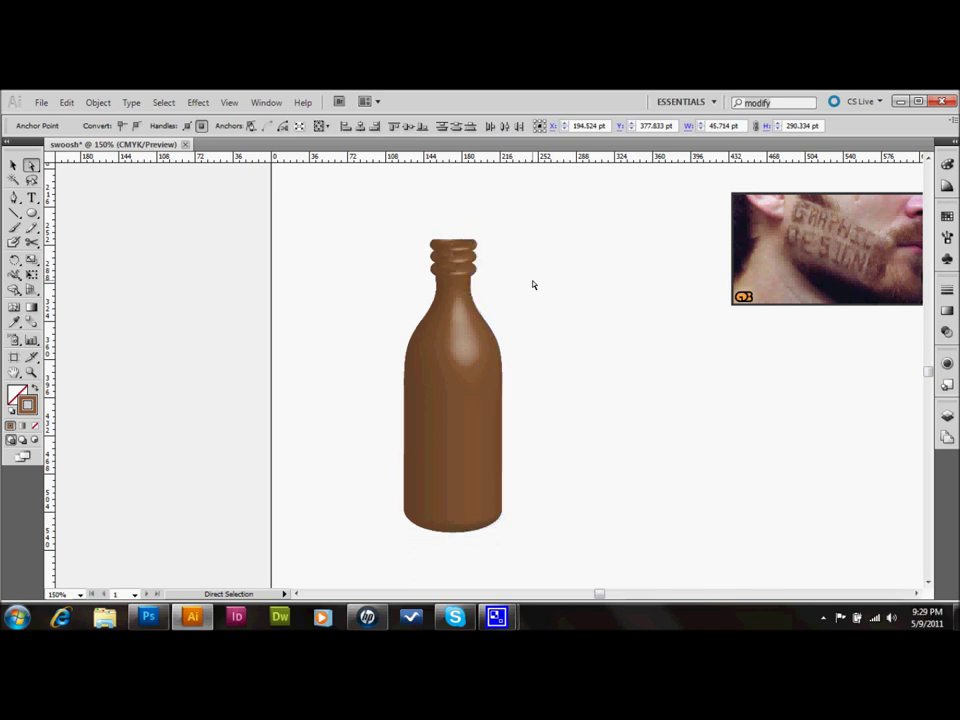
{"action": "key", "text": "Down"}
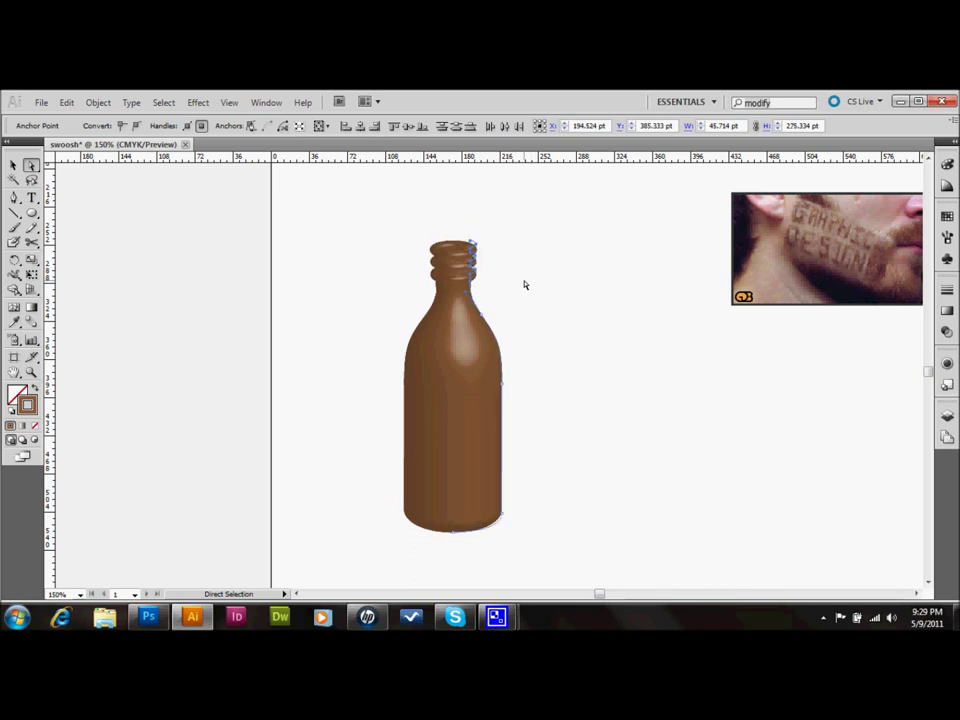
{"action": "key", "text": "Up"}
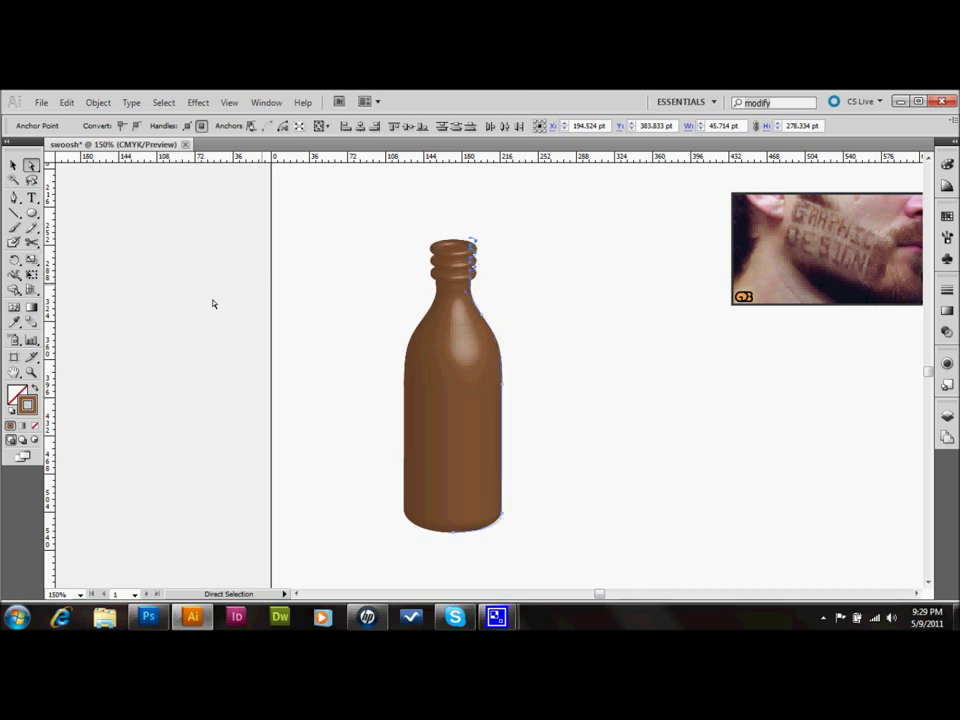
{"action": "left_click", "coordinate": [31, 372]}
- Zoom into the neck and nudge the top rim anchor inward
{"action": "left_click_drag", "start_coordinate": [448, 218], "coordinate": [521, 319]}
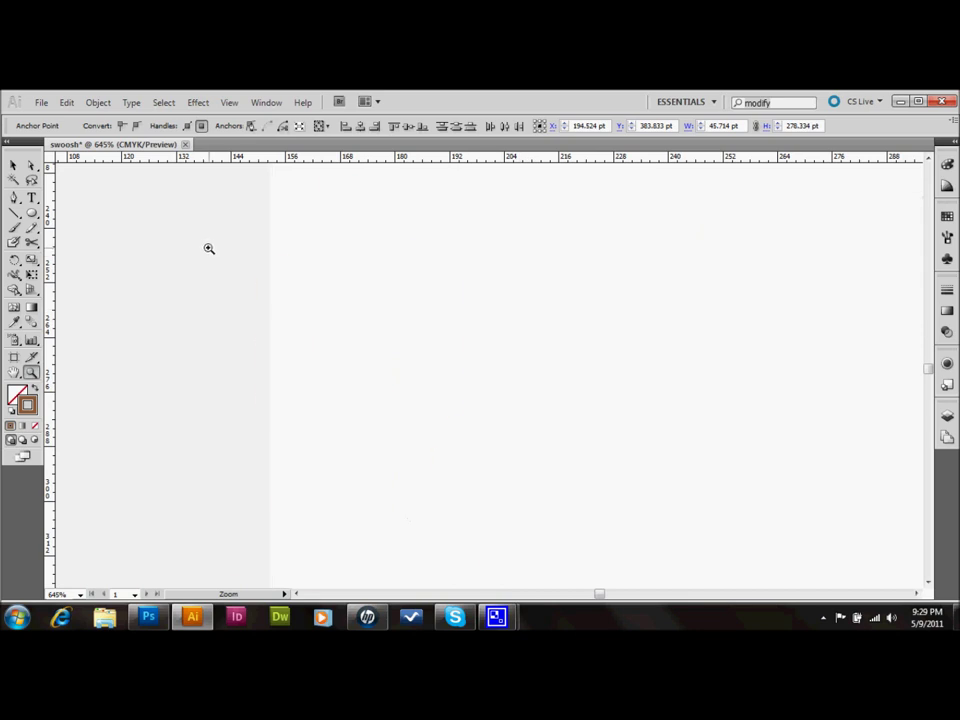
{"action": "key", "text": "a"}
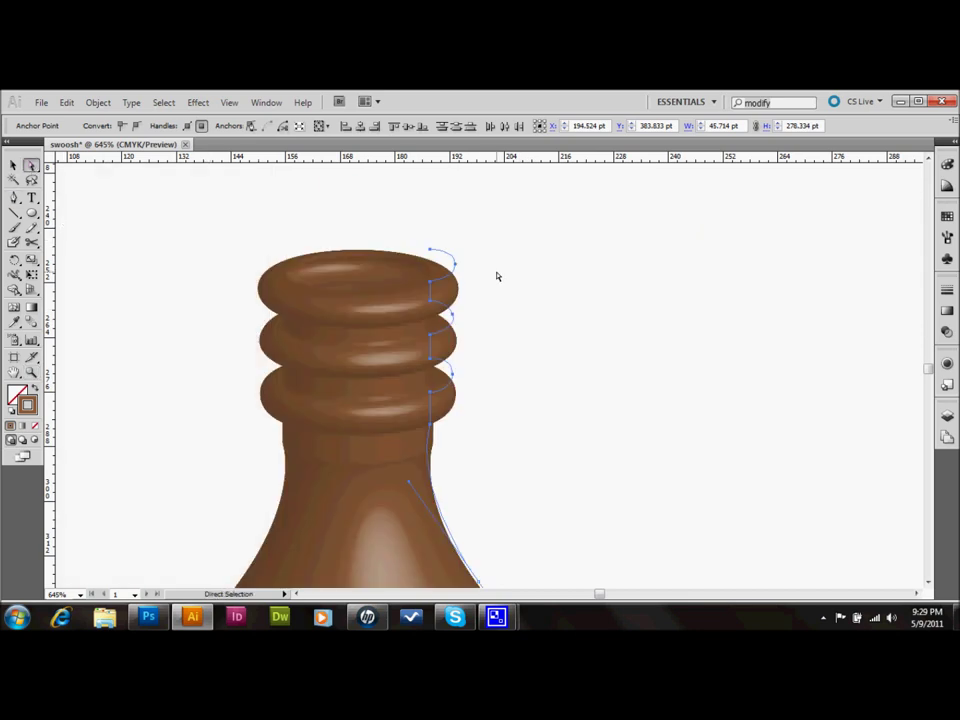
{"action": "left_click", "coordinate": [490, 273]}
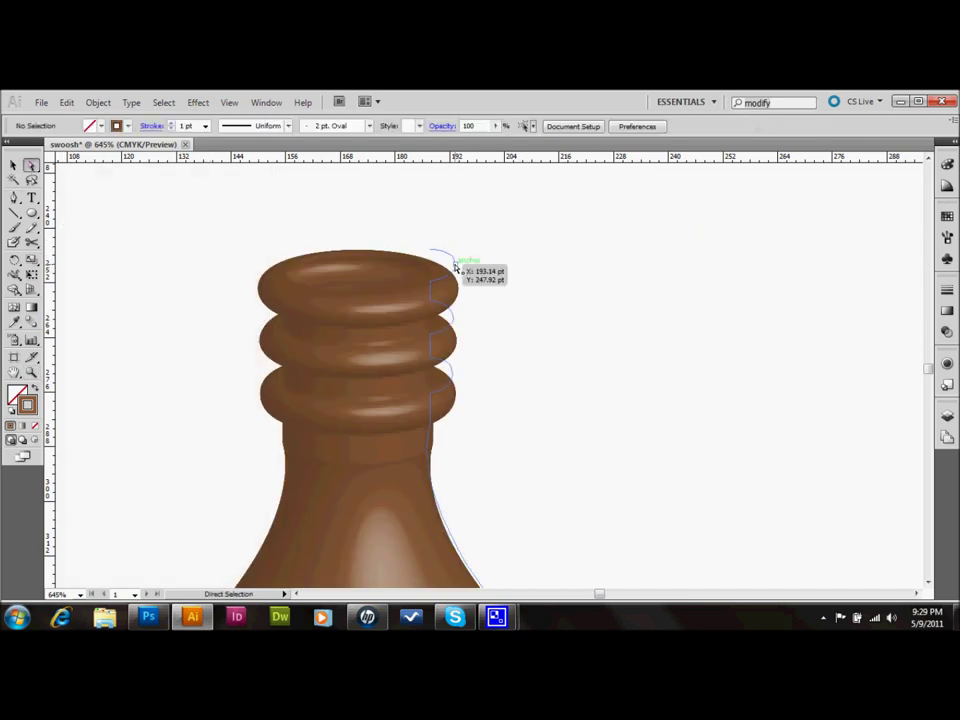
{"action": "left_click", "coordinate": [456, 266]}
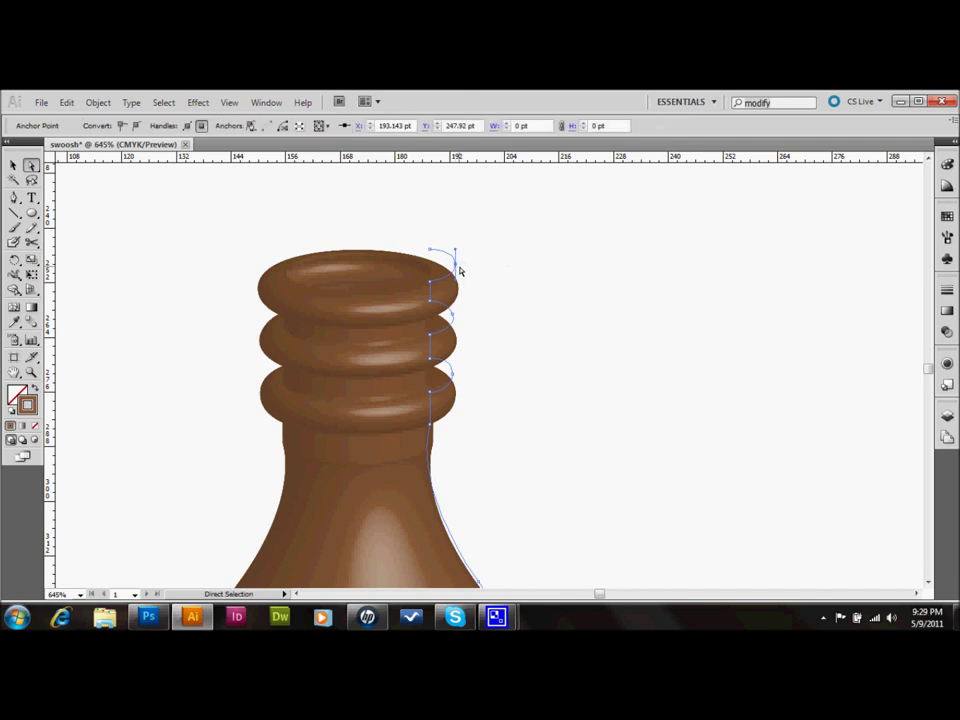
{"action": "key", "text": "Left"}
{"action": "key", "text": "Left"}
{"action": "key", "text": "Left"}
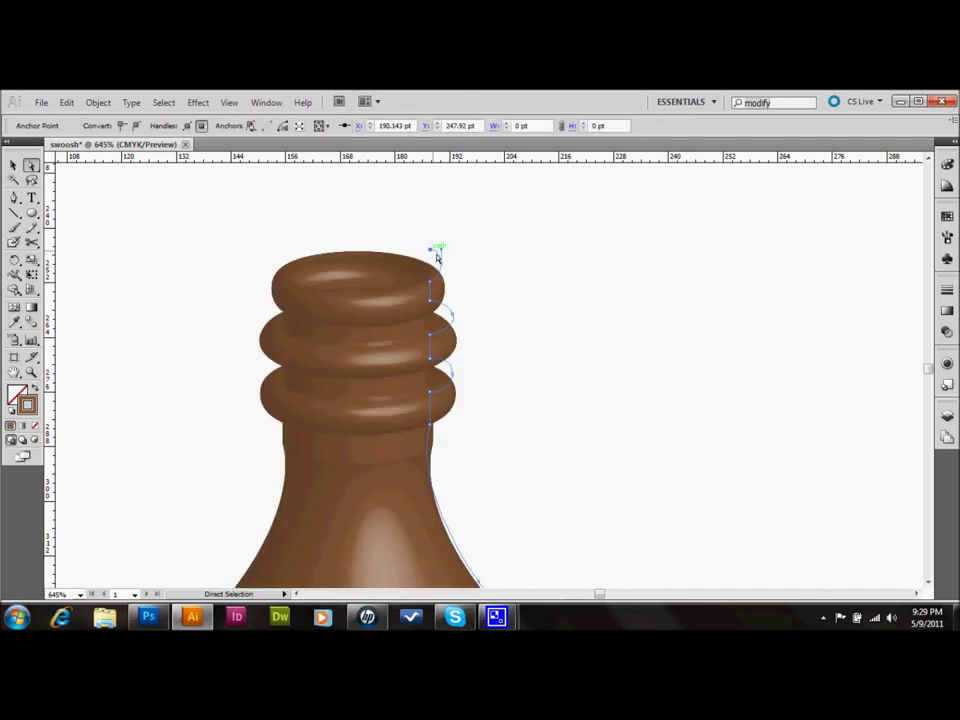
{"action": "key", "text": "ctrl+z"}
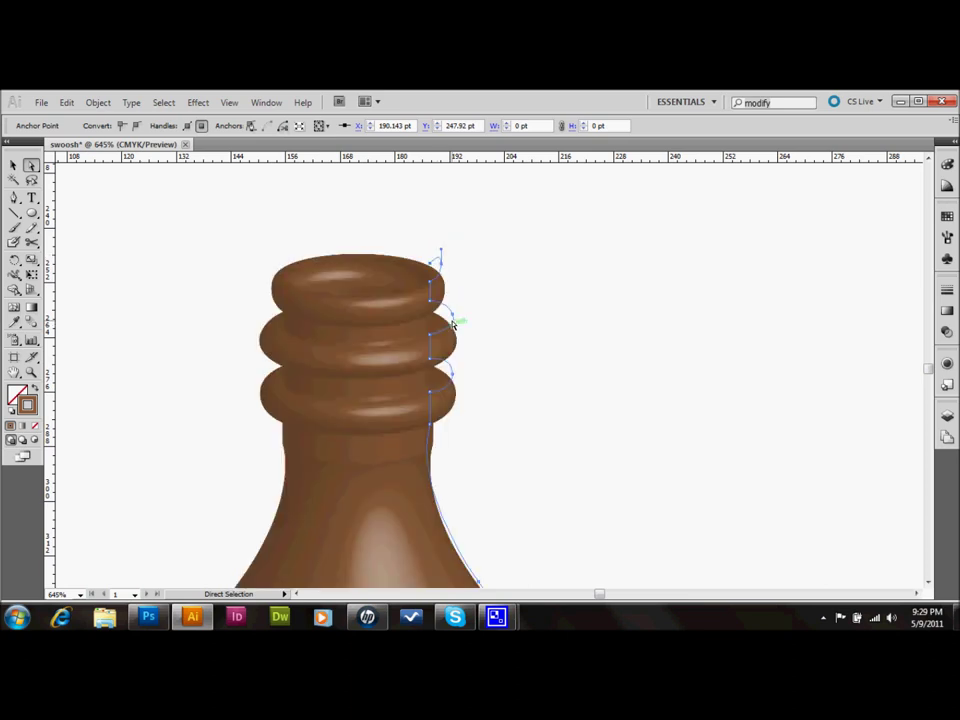
- Step back and forth through undo and redo to compare the rim edits
{"action": "key", "text": "ctrl+z"}
{"action": "key", "text": "ctrl+z"}
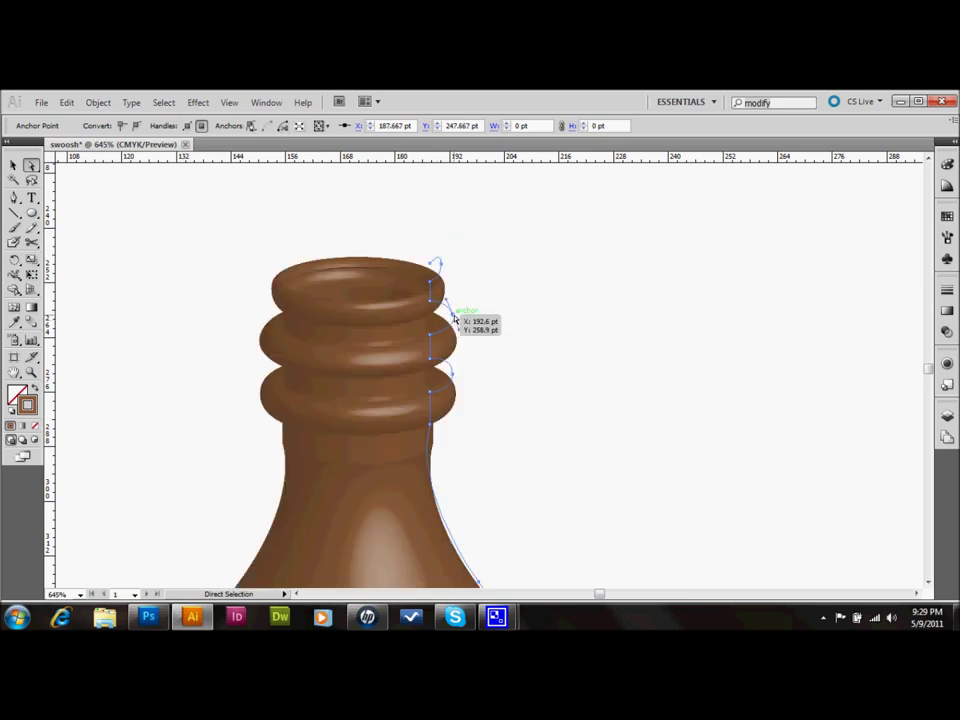
{"action": "key", "text": "ctrl+z"}
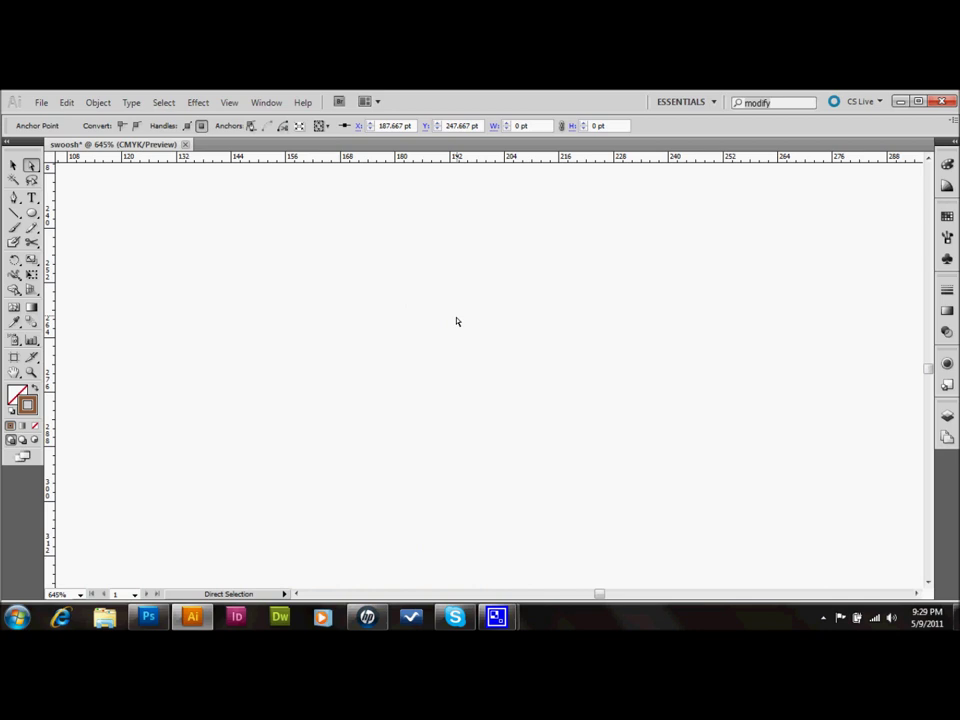
{"action": "key", "text": "ctrl+shift+z"}
{"action": "key", "text": "ctrl+z"}
{"action": "key", "text": "ctrl+shift+z"}
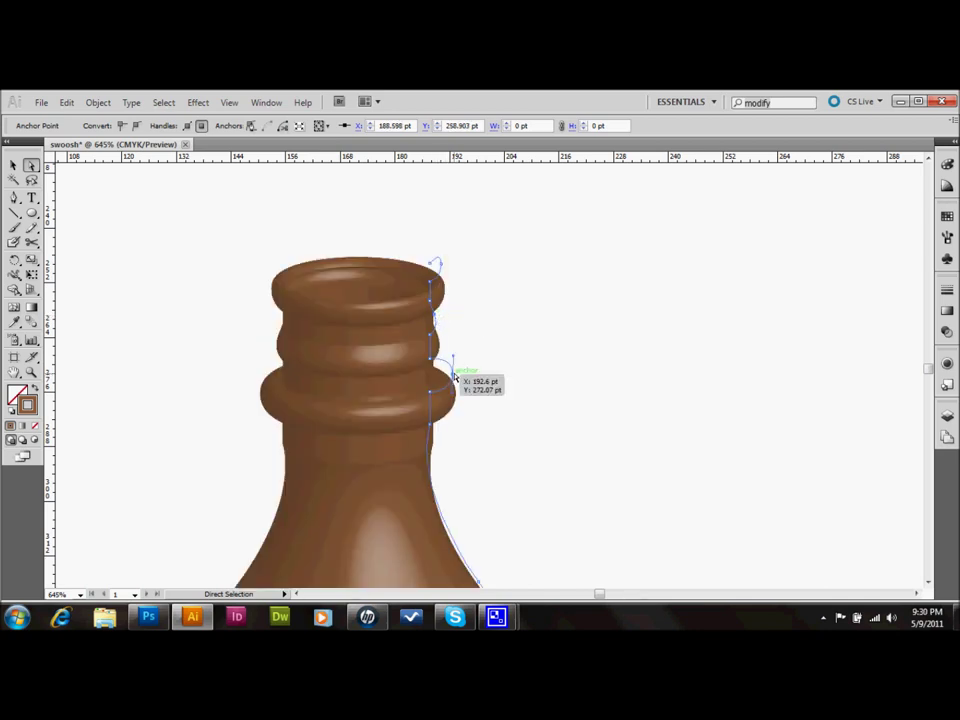
{"action": "key", "text": "ctrl+z"}
{"action": "key", "text": "ctrl+shift+z"}
{"action": "key", "text": "ctrl+z"}
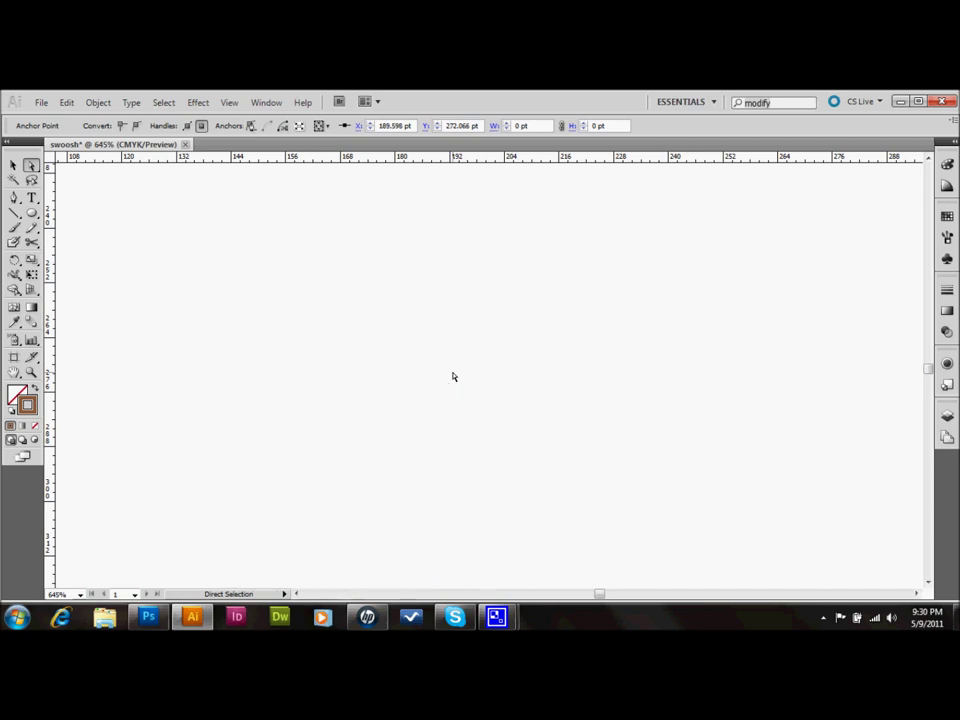
{"action": "key", "text": "ctrl+shift+z"}
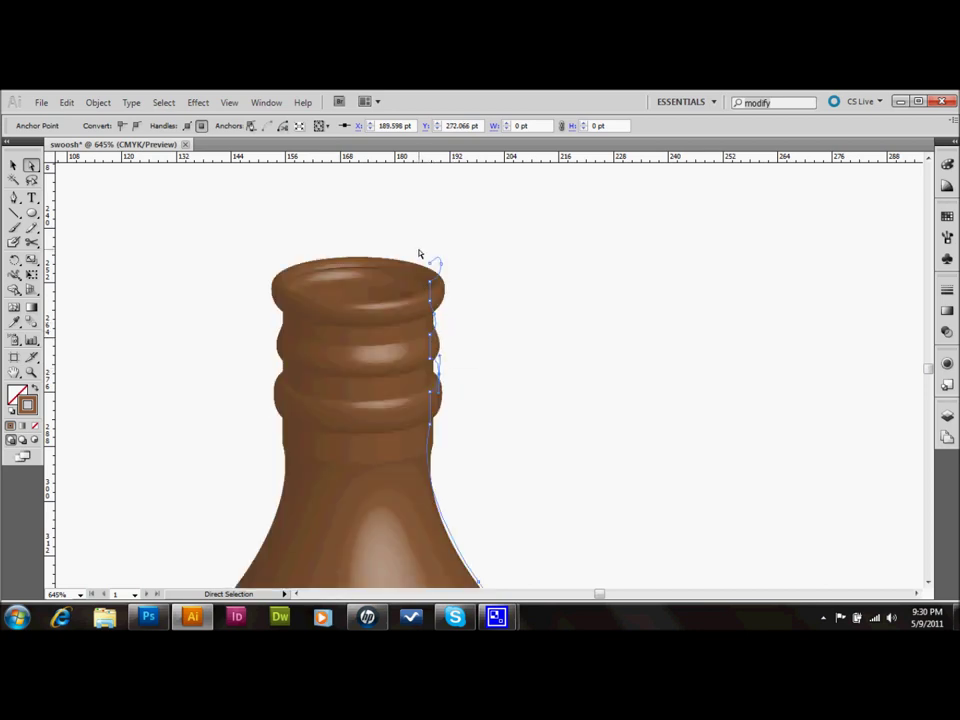
- Select the top neck anchors, test deleting them, and undo/redo to settle the narrower mouth
{"action": "left_click_drag", "start_coordinate": [423, 251], "coordinate": [473, 346]}
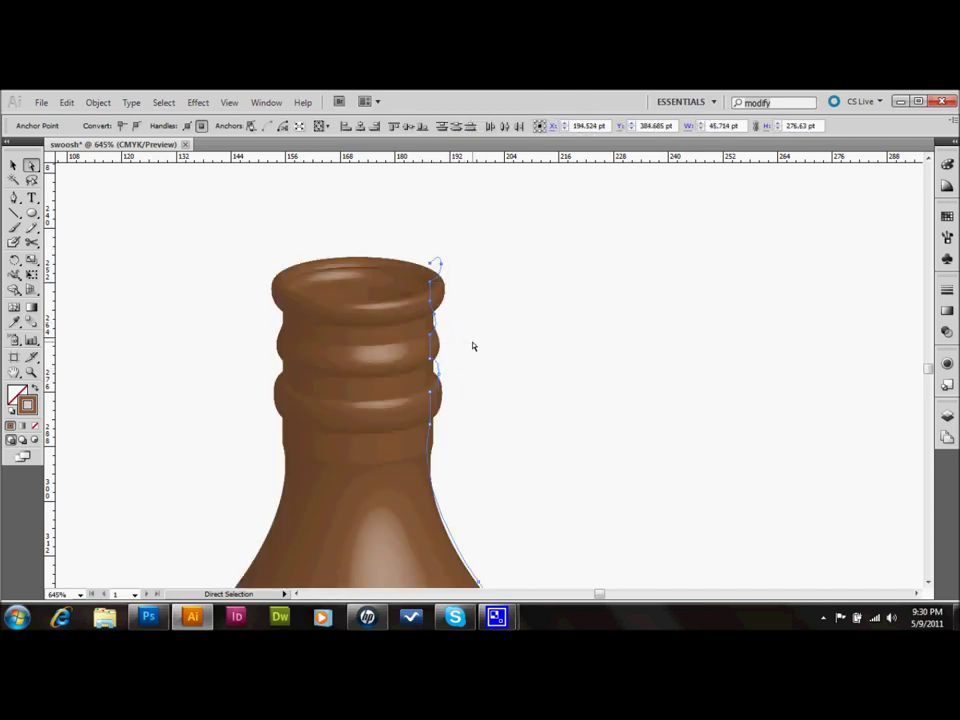
{"action": "key", "text": "Delete"}
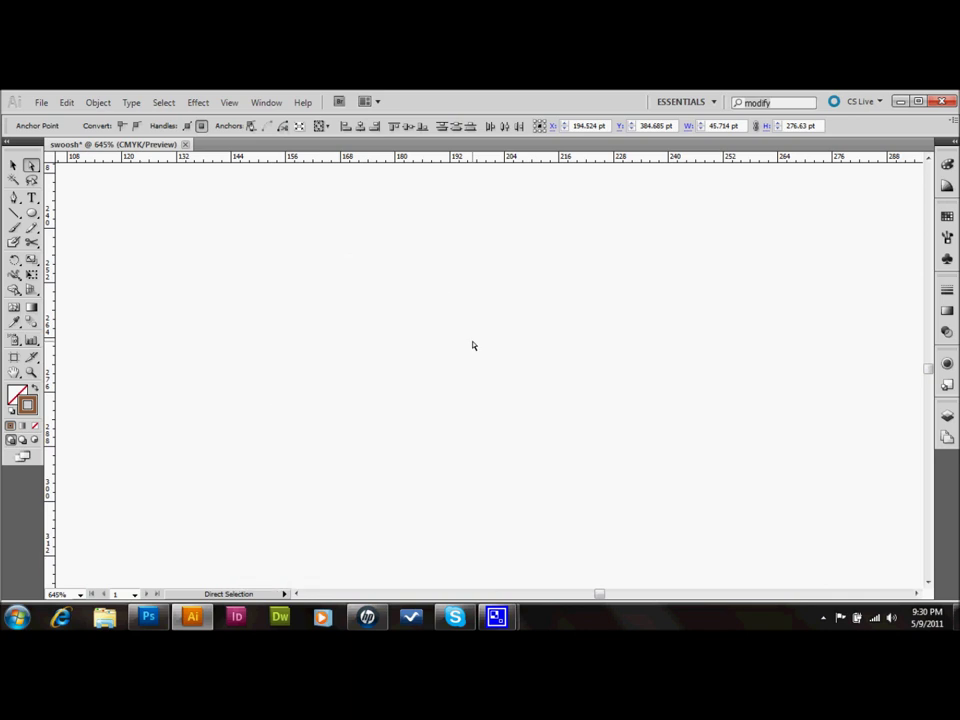
{"action": "key", "text": "ctrl+z"}
{"action": "key", "text": "ctrl+shift+z"}
{"action": "key", "text": "ctrl+z"}
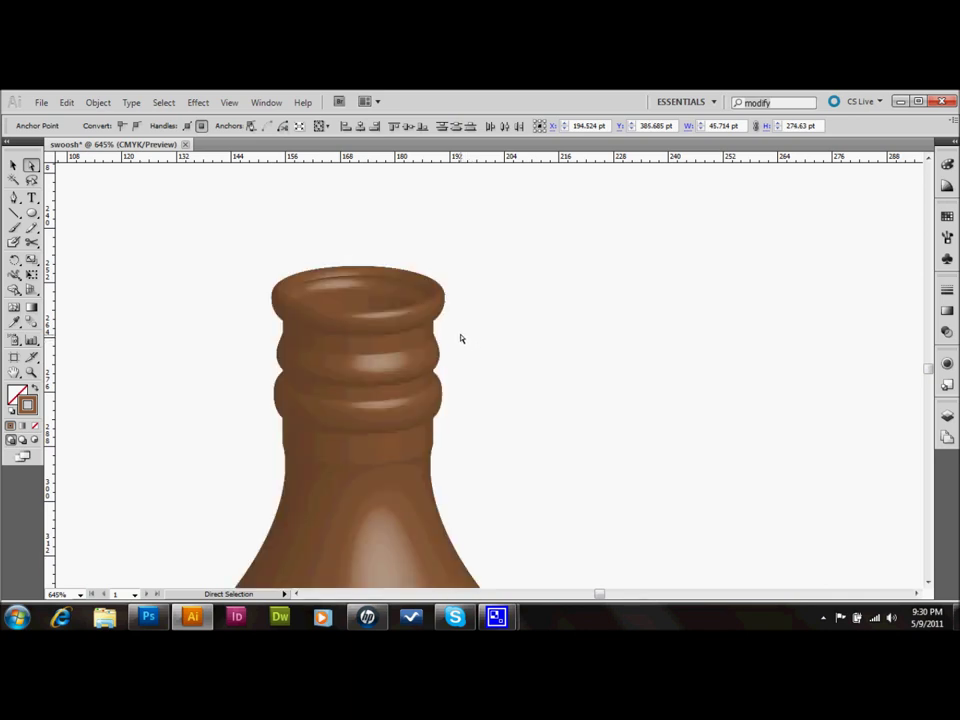
{"action": "key", "text": "ctrl+shift+z"}
{"action": "key", "text": "ctrl+z"}
{"action": "left_click_drag", "start_coordinate": [413, 261], "coordinate": [456, 316]}
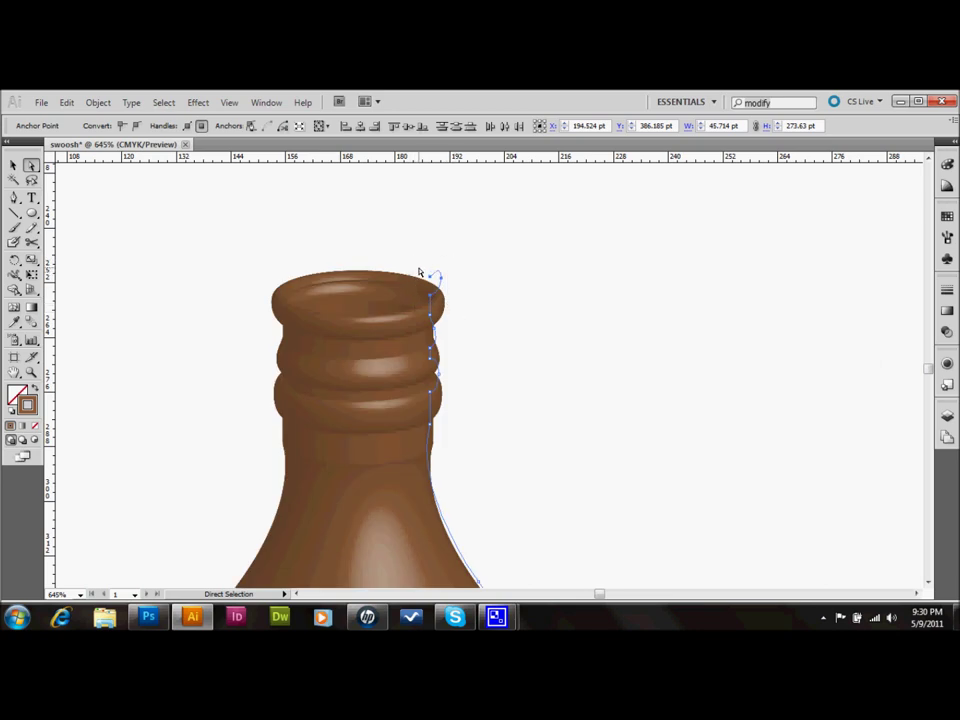
{"action": "key", "text": "ctrl+shift+z"}
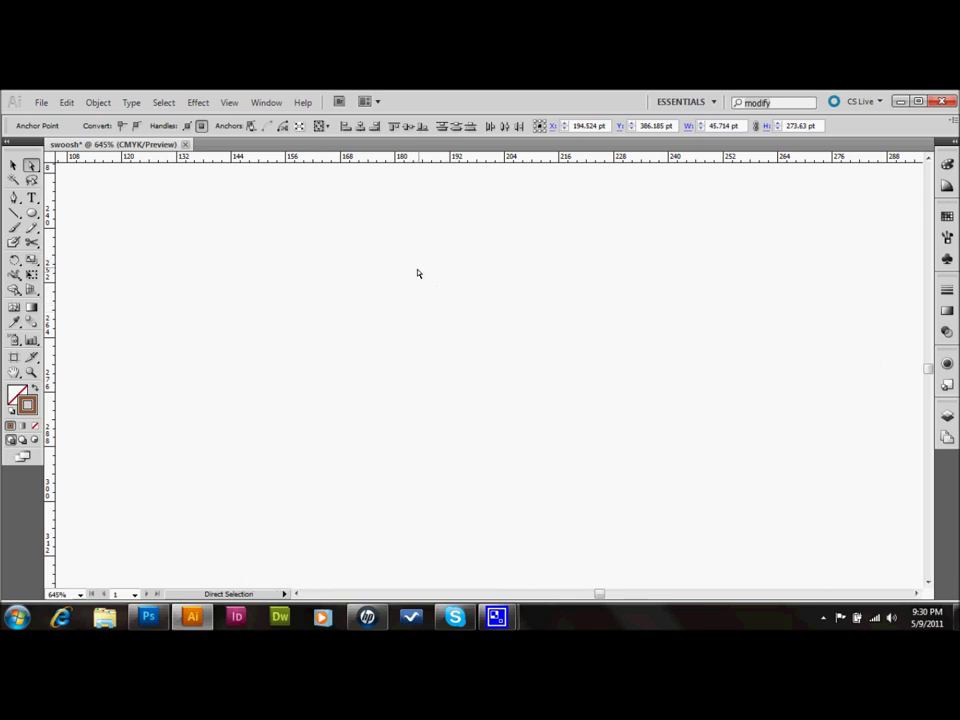
{"action": "key", "text": "ctrl+z"}
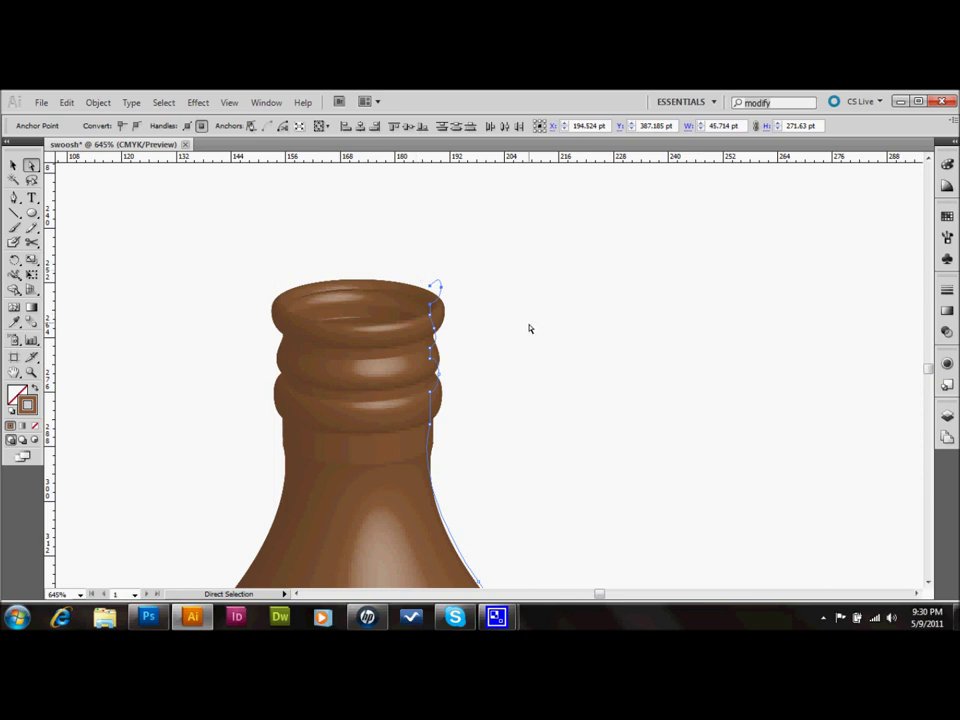
- Zoom out to see the whole bottle and inspect its profile path
{"action": "left_click", "coordinate": [532, 330]}
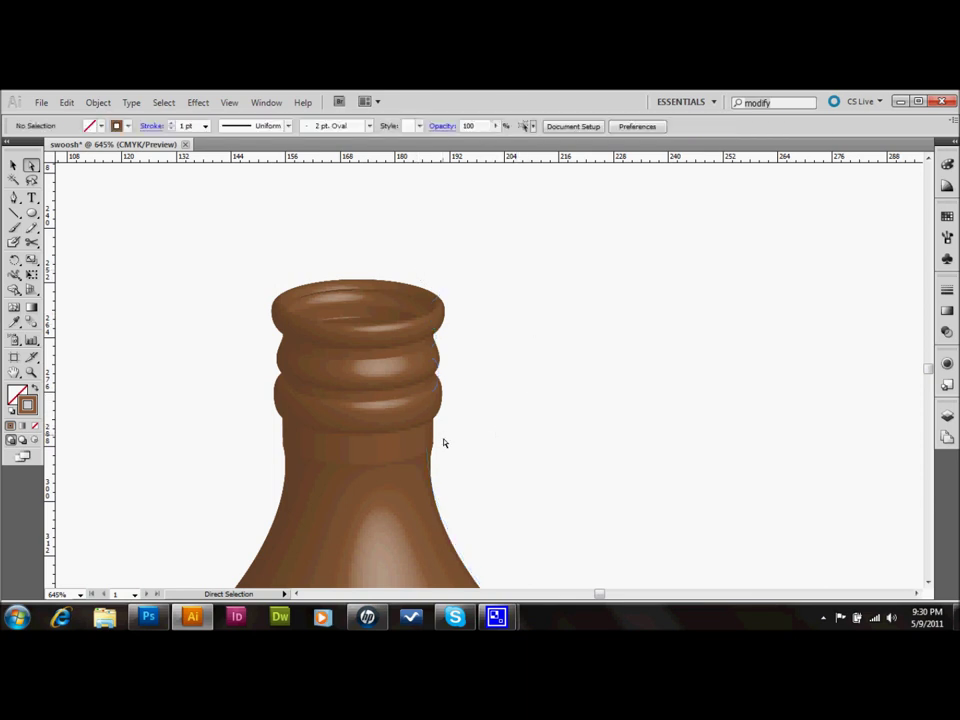
{"action": "key", "text": "v"}
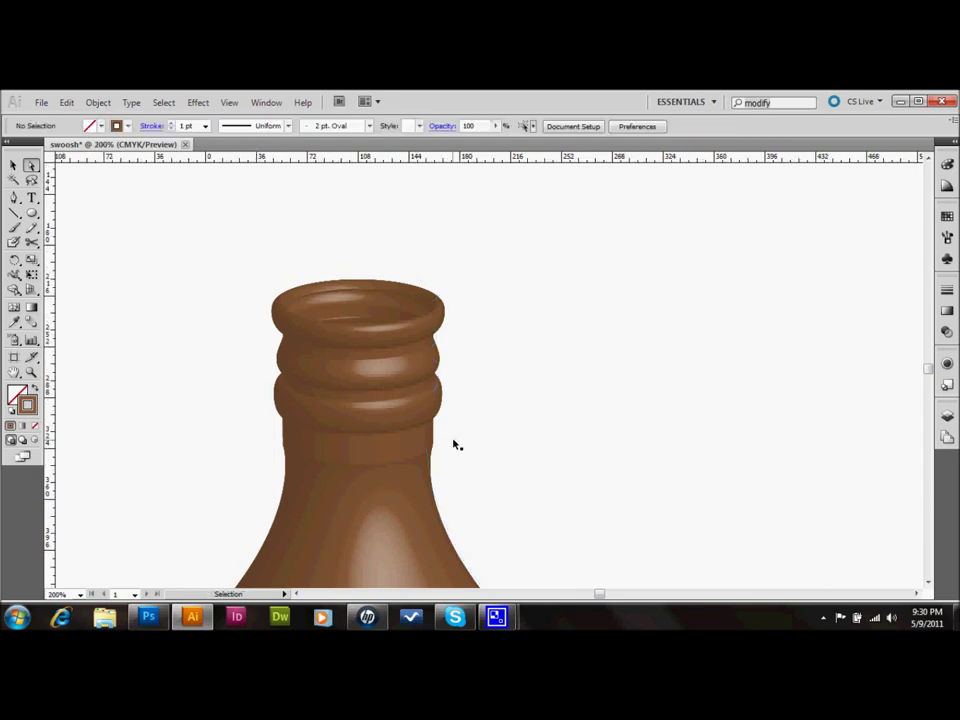
{"action": "key", "text": "ctrl+minus"}
{"action": "key", "text": "ctrl+minus"}
{"action": "key", "text": "ctrl+minus"}
{"action": "key", "text": "ctrl+minus"}
{"action": "key", "text": "ctrl+minus"}
{"action": "scroll", "coordinate": [521, 400], "scroll_direction": "down", "scroll_amount": 3}
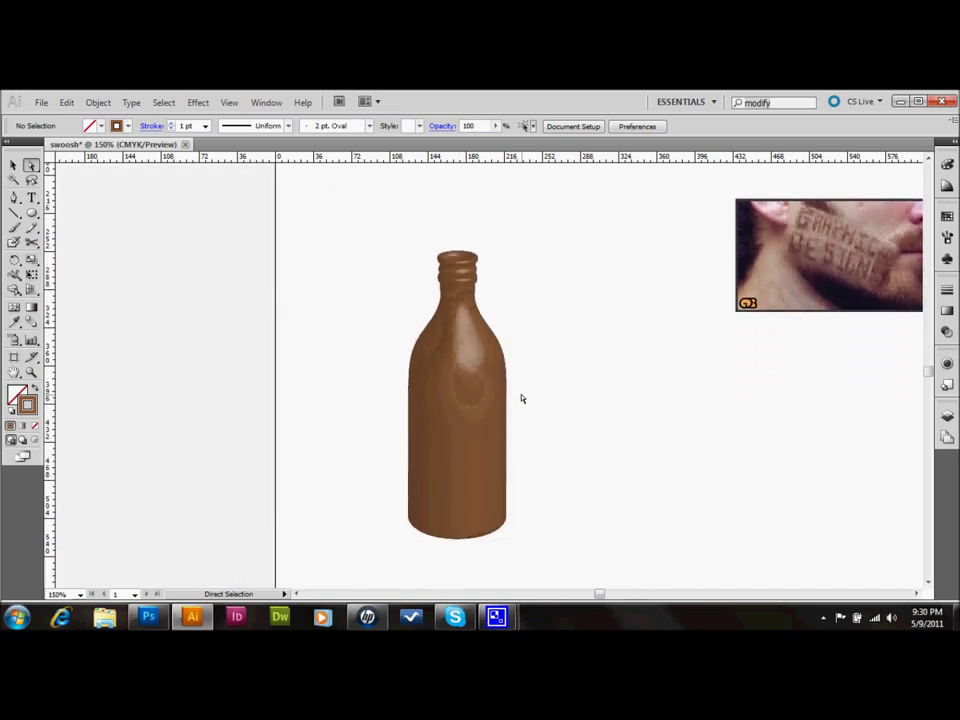
{"action": "left_click", "coordinate": [472, 260]}
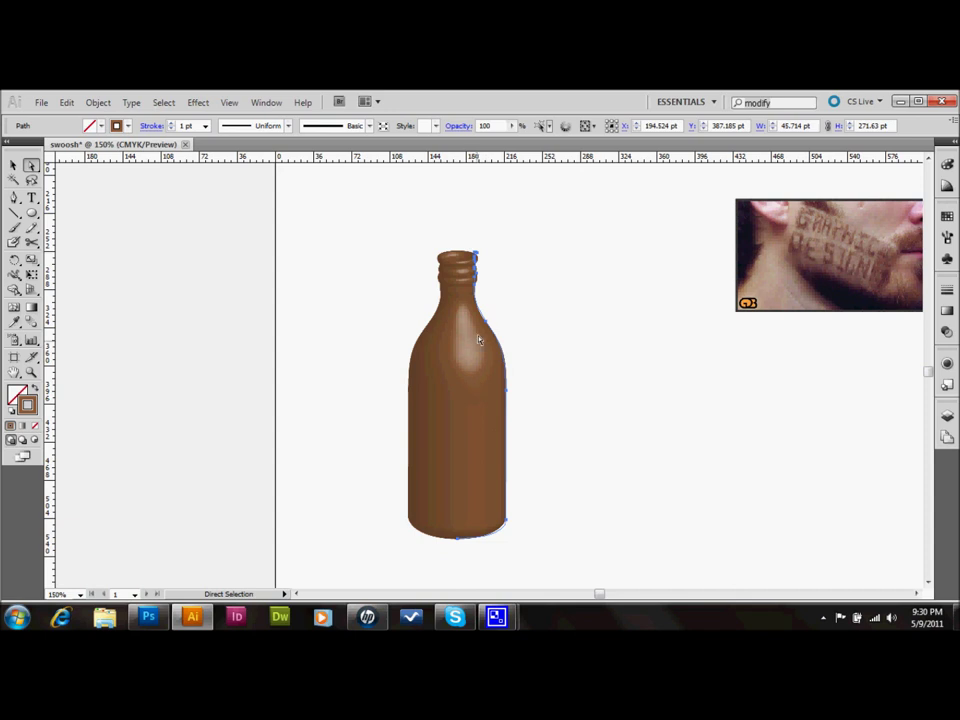
{"action": "left_click", "coordinate": [490, 327]}
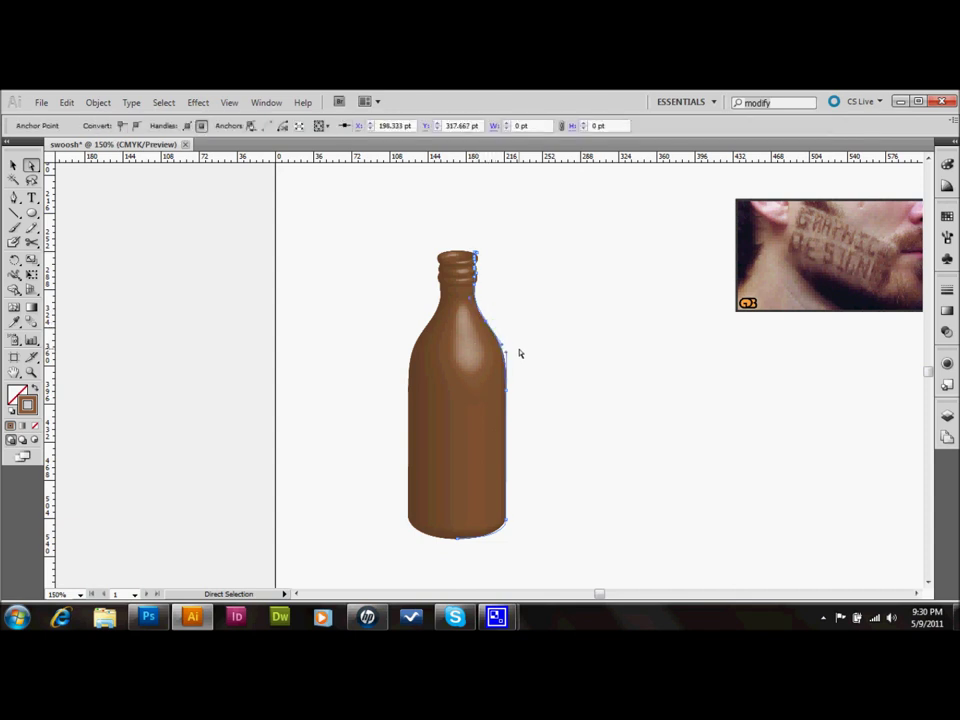
{"action": "left_click", "coordinate": [519, 353]}
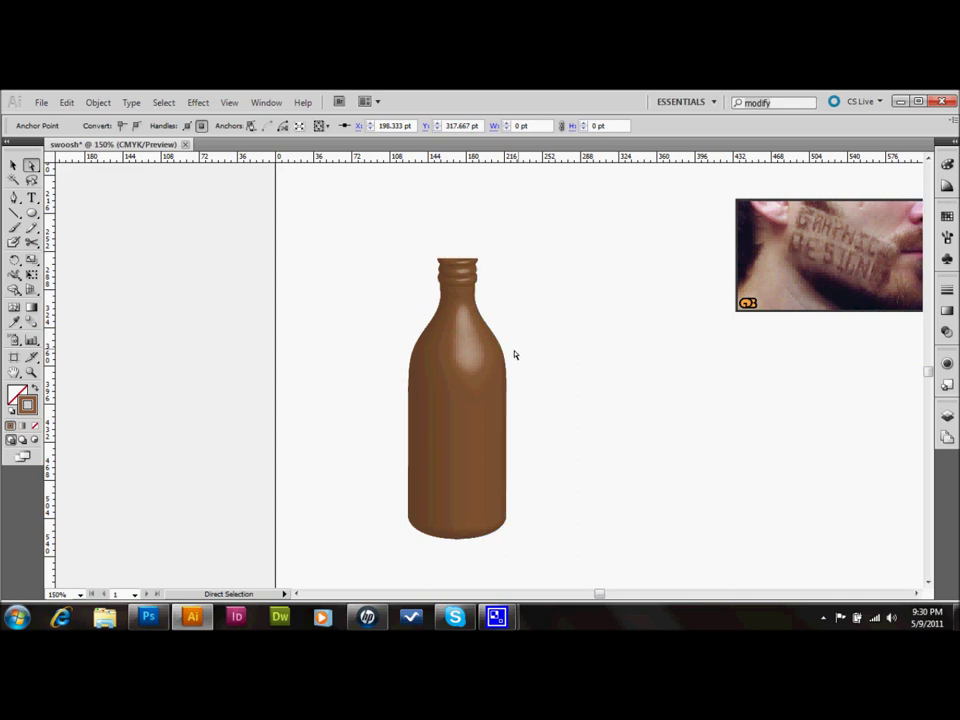
{"action": "left_click", "coordinate": [514, 354]}
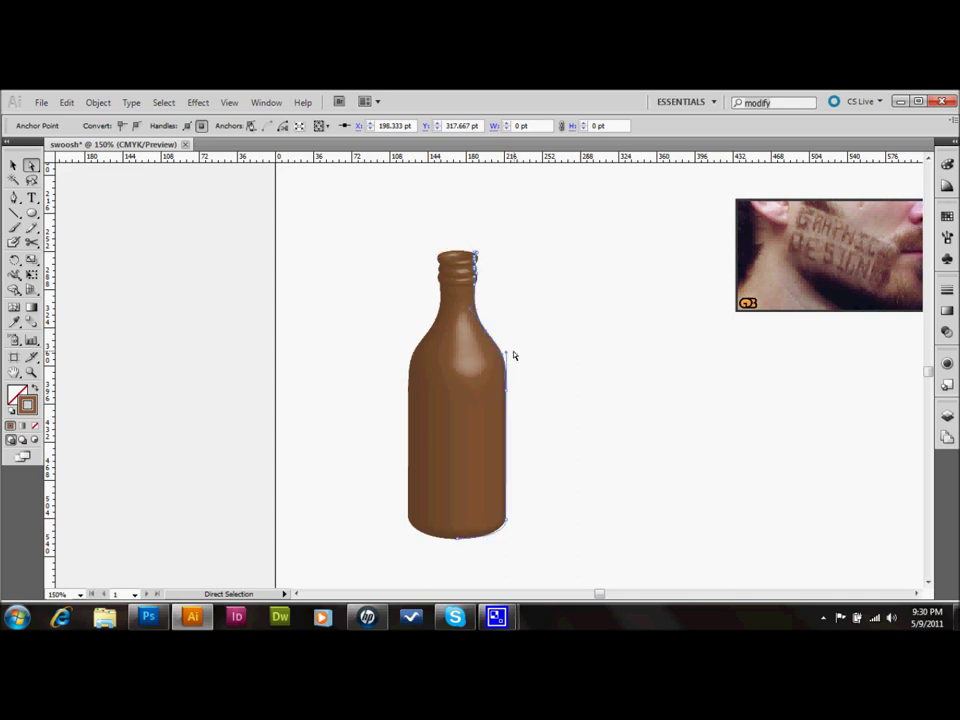
{"action": "left_click", "coordinate": [514, 354]}
{"action": "left_click", "coordinate": [514, 354]}
{"action": "left_click", "coordinate": [514, 354]}
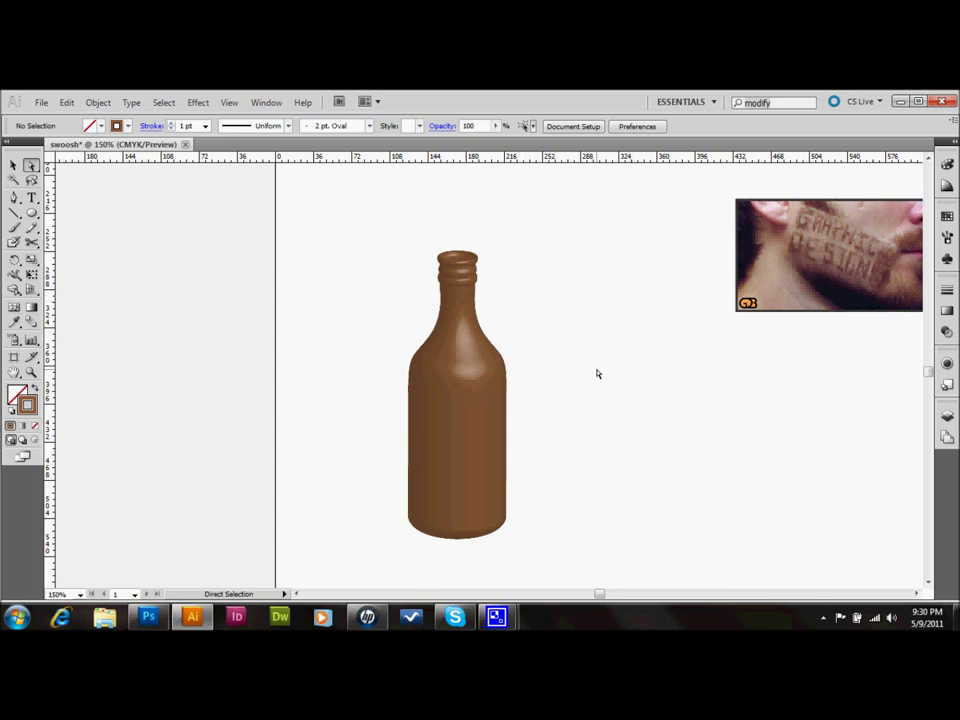
- Move the beard photo left and down beside the bottle
{"action": "left_click", "coordinate": [13, 165]}
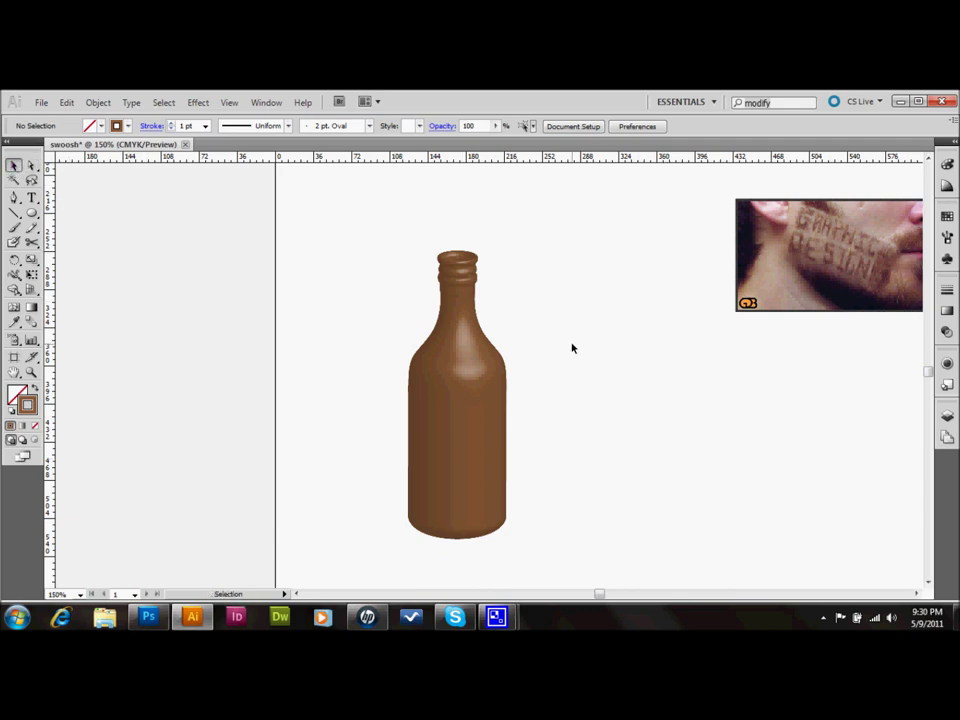
{"action": "left_click_drag", "start_coordinate": [845, 290], "coordinate": [727, 343]}
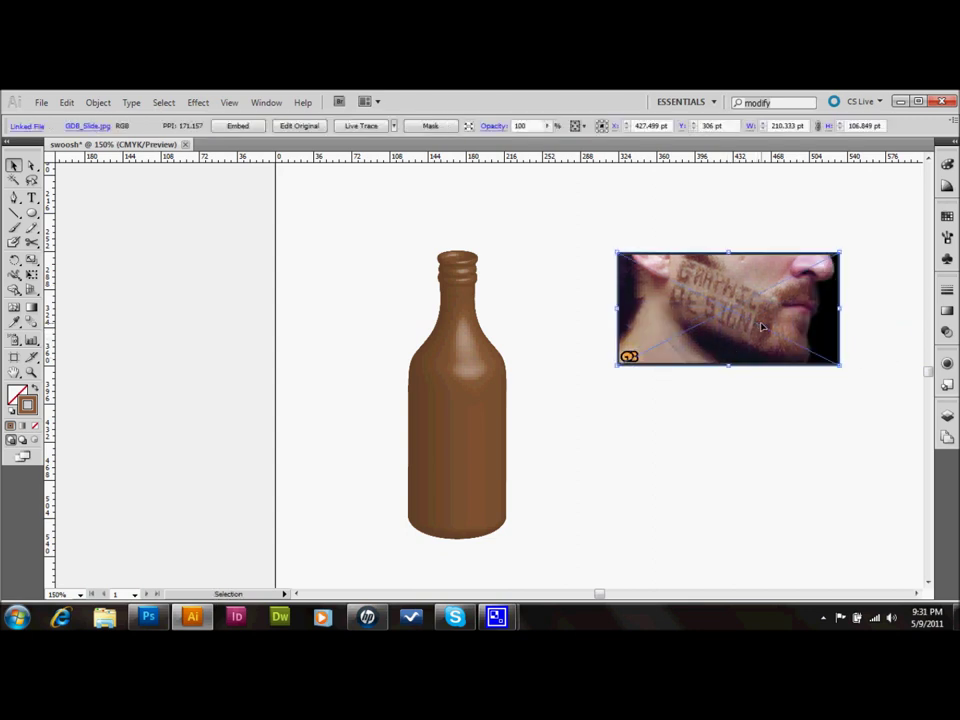
{"action": "left_click", "coordinate": [97, 102]}
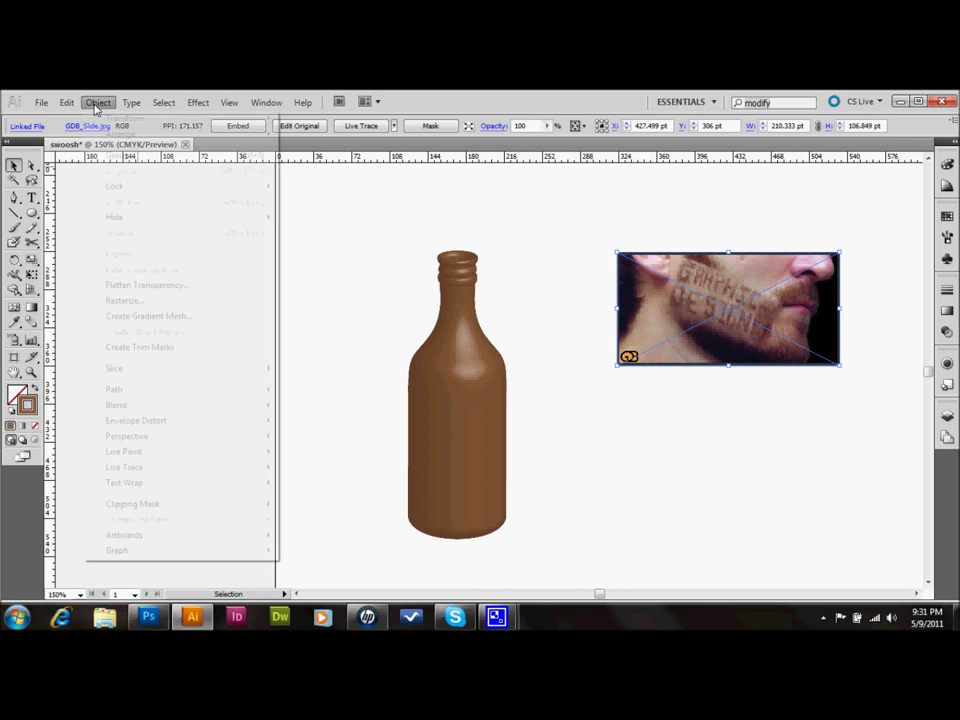
{"action": "mouse_move", "coordinate": [189, 468]}
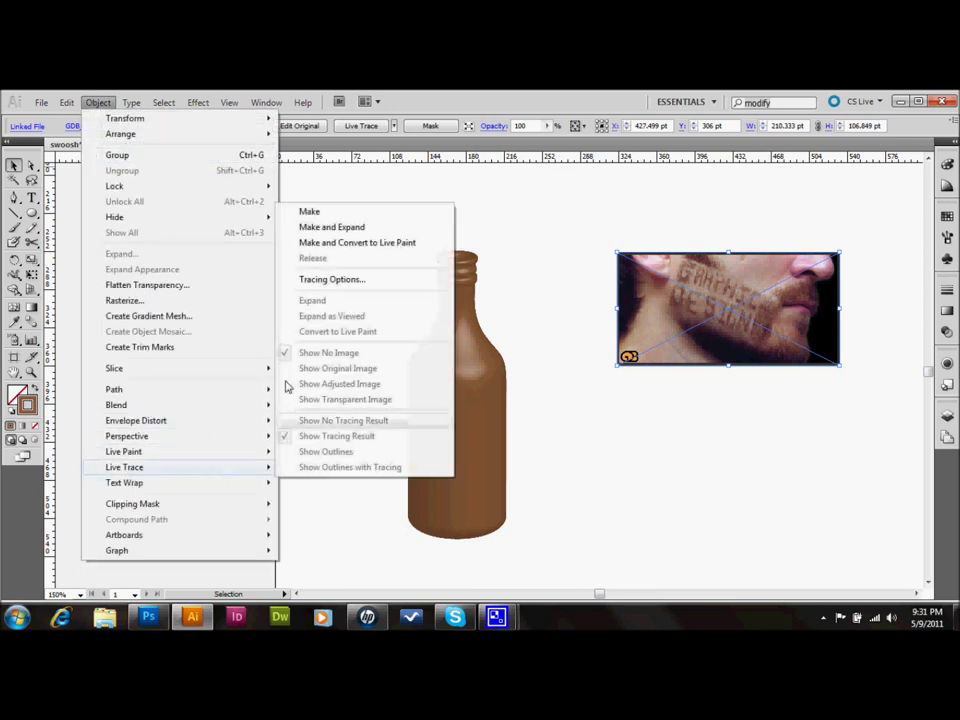
{"action": "left_click", "coordinate": [395, 186]}
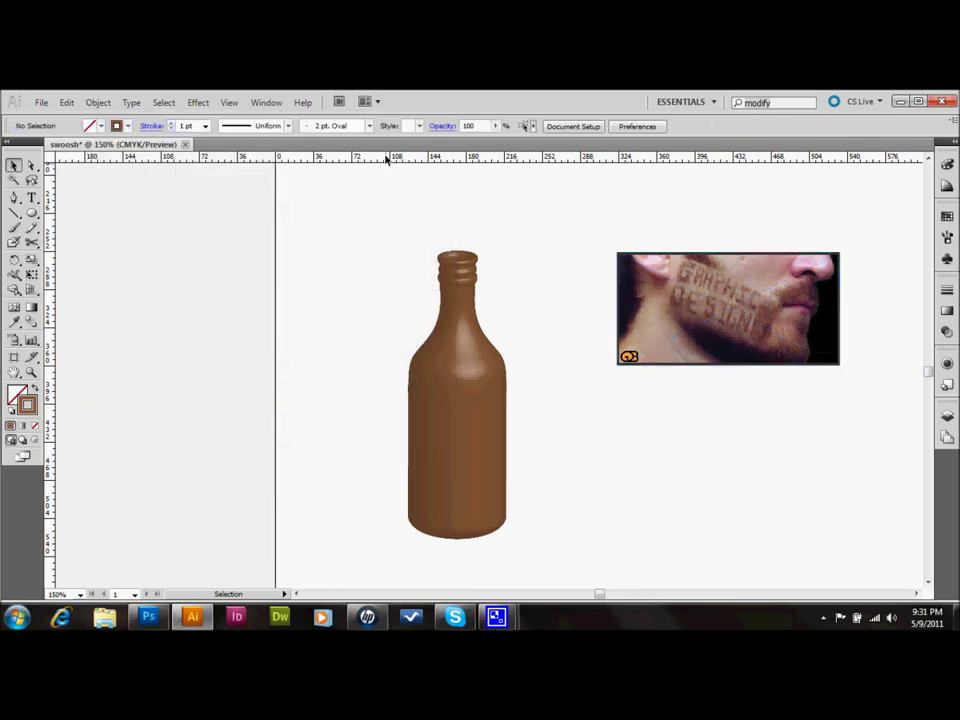
- Live-trace the beard photo with the Photo High Fidelity preset and expand it
{"action": "left_click", "coordinate": [676, 288]}
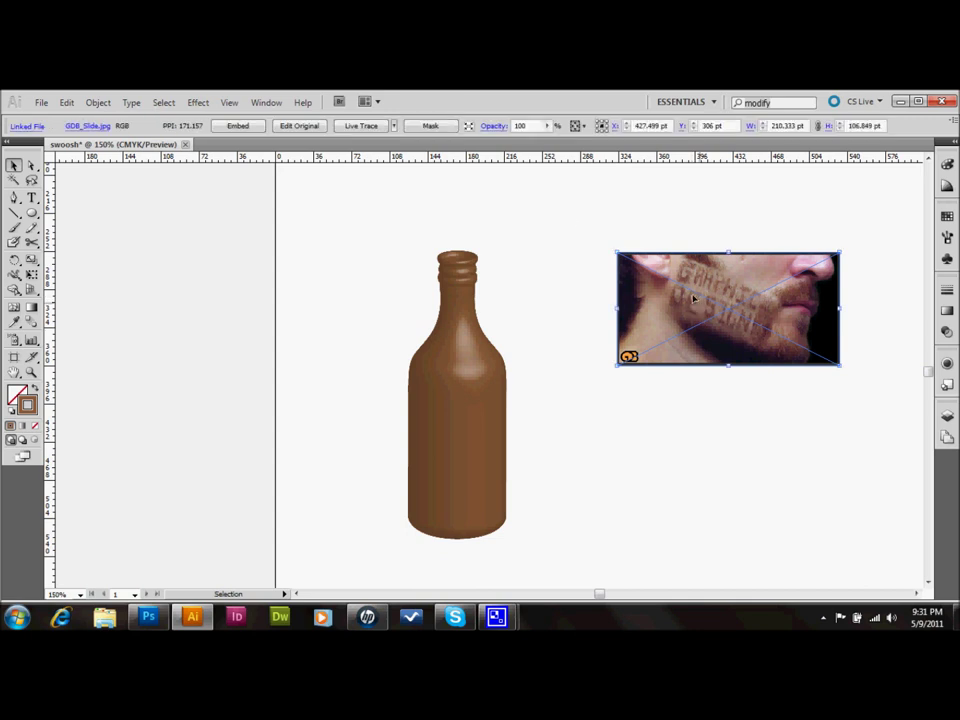
{"action": "left_click", "coordinate": [394, 126]}
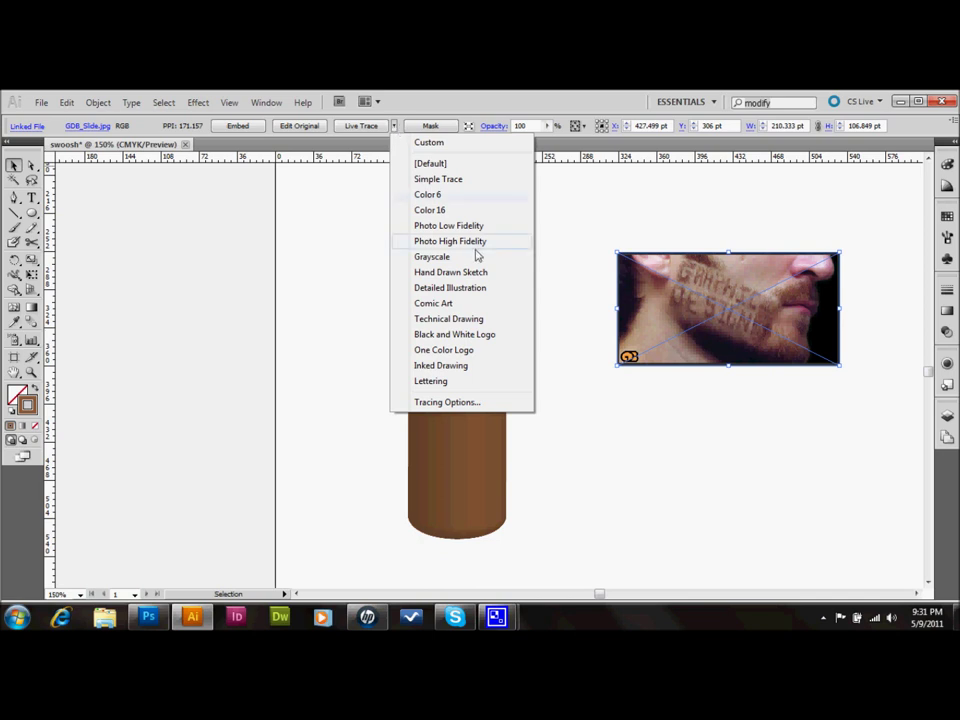
{"action": "left_click", "coordinate": [447, 243]}
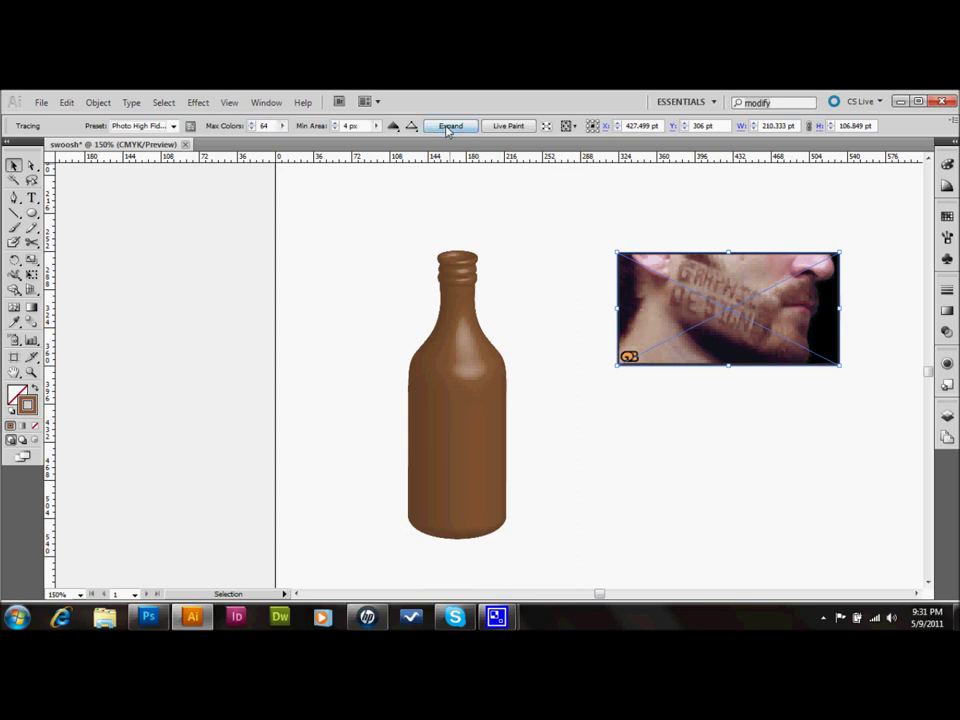
{"action": "left_click", "coordinate": [450, 125]}
{"action": "left_click", "coordinate": [582, 248]}
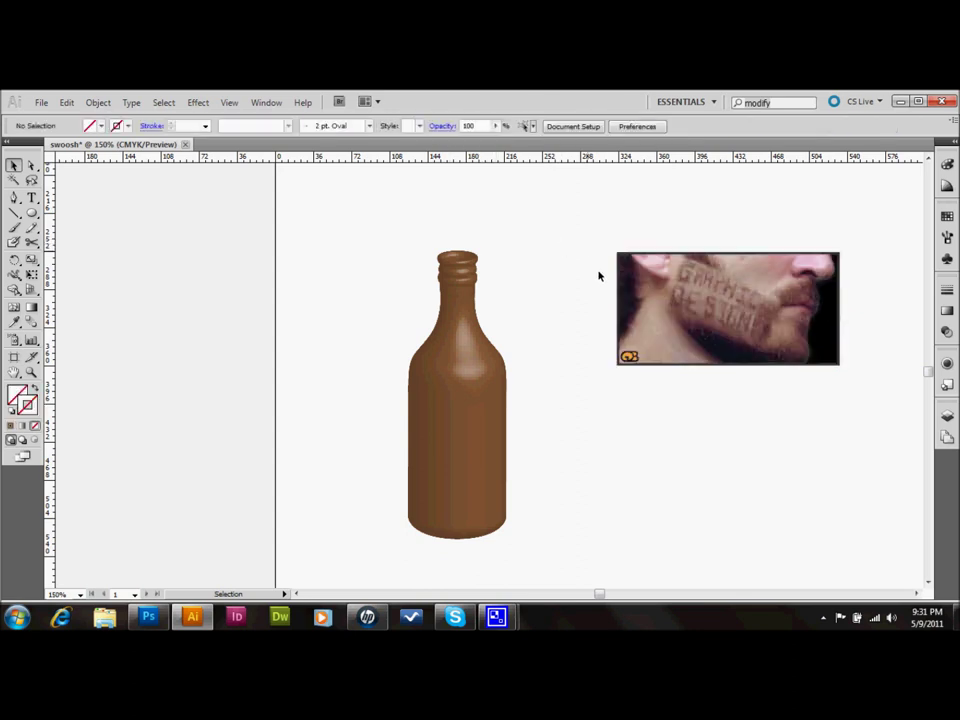
- Drag the traced beard image into the Symbols panel as a symbol named 'label', then delete its artboard copy
{"action": "left_click", "coordinate": [703, 318]}
{"action": "left_click", "coordinate": [257, 104]}
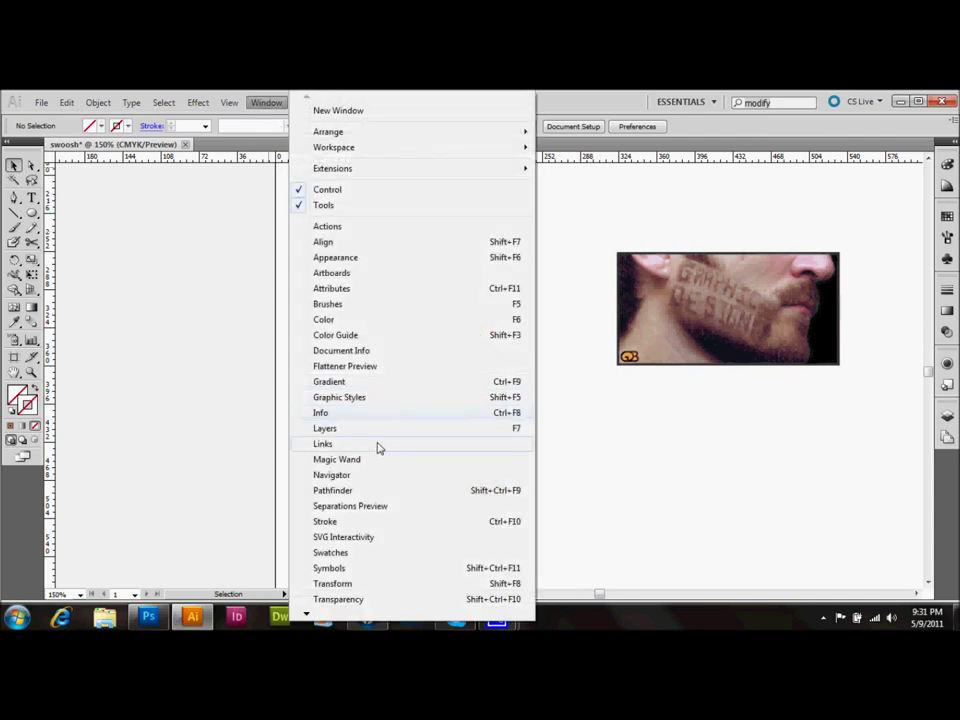
{"action": "left_click", "coordinate": [330, 568]}
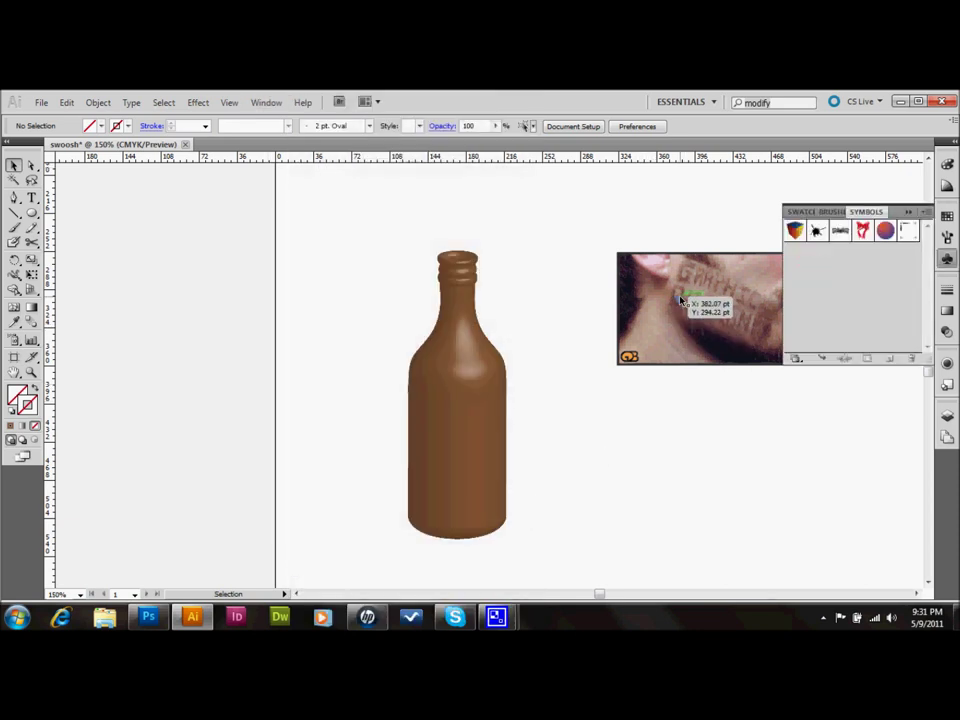
{"action": "left_click_drag", "start_coordinate": [681, 300], "coordinate": [840, 306]}
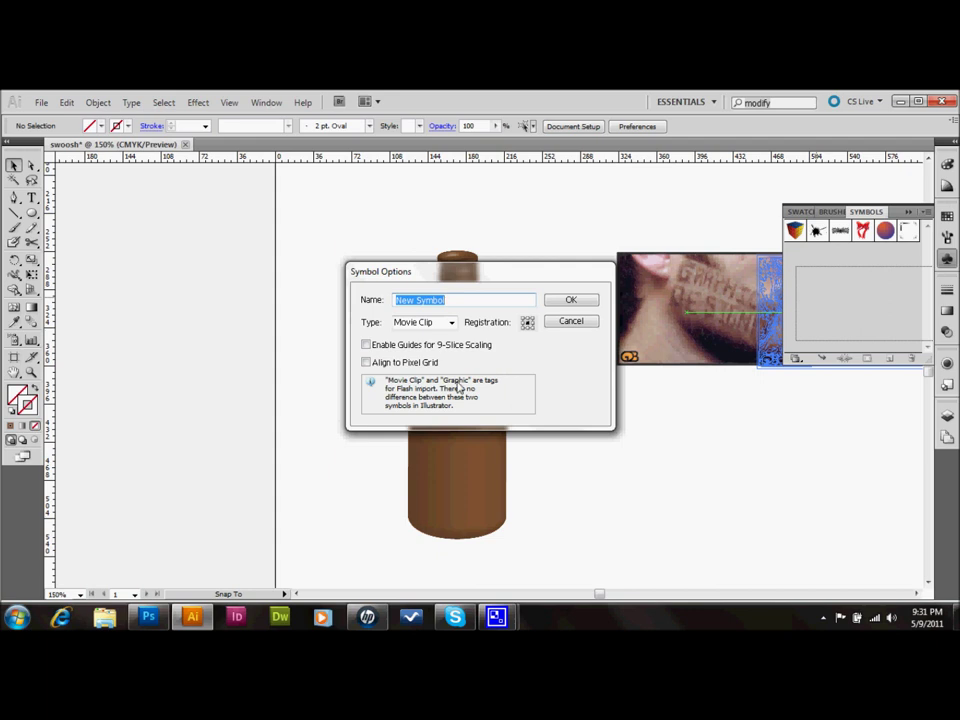
{"action": "type", "text": "label"}
{"action": "key", "text": "Return"}
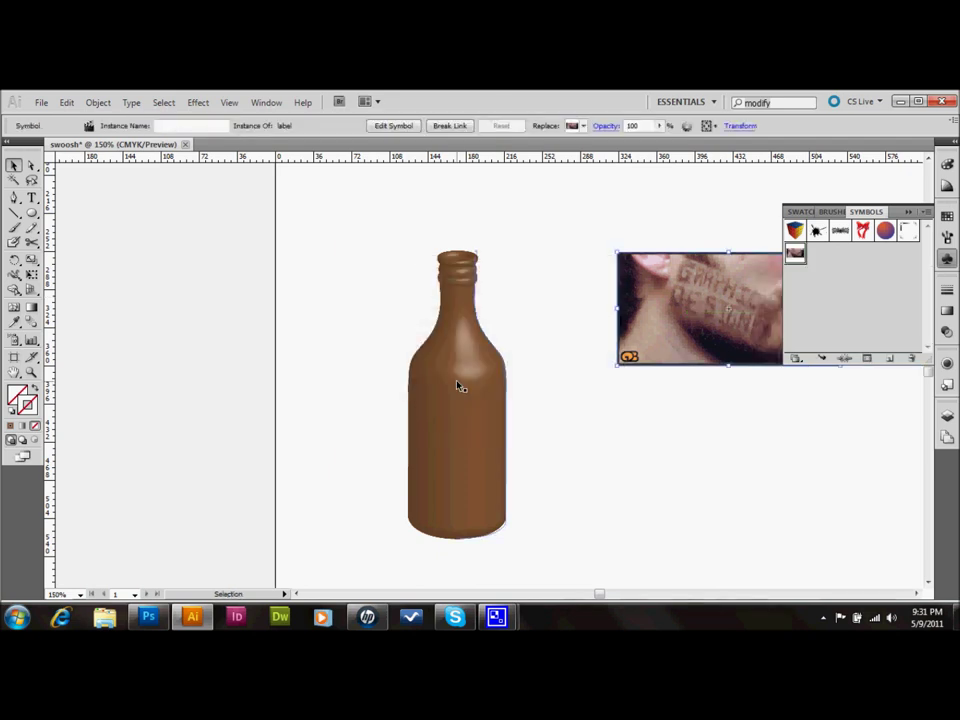
{"action": "left_click_drag", "start_coordinate": [614, 232], "coordinate": [697, 322]}
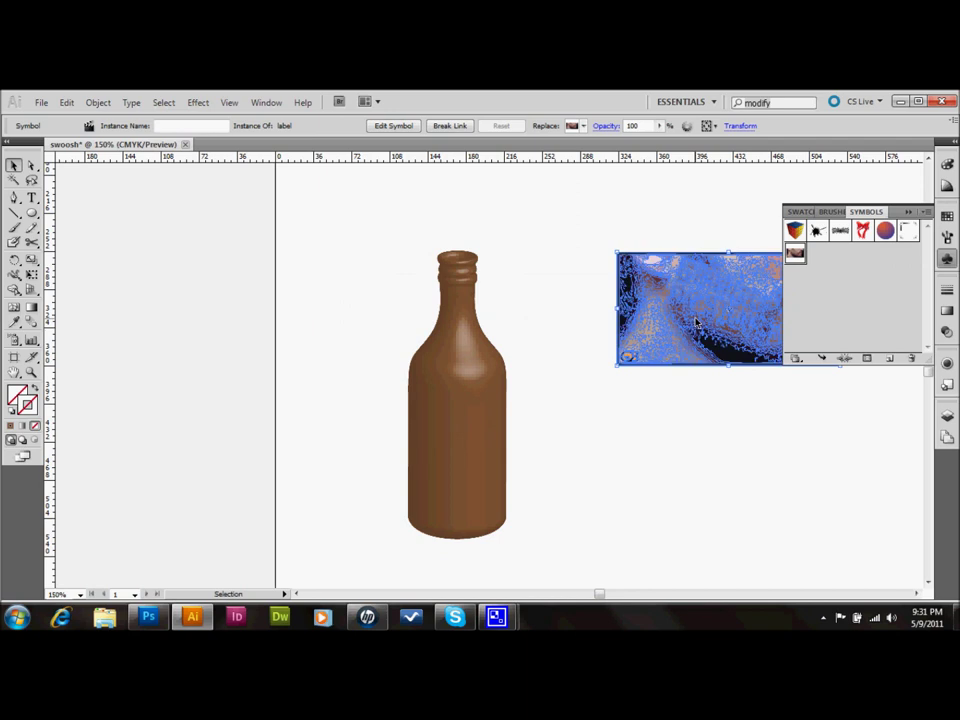
{"action": "key", "text": "Delete"}
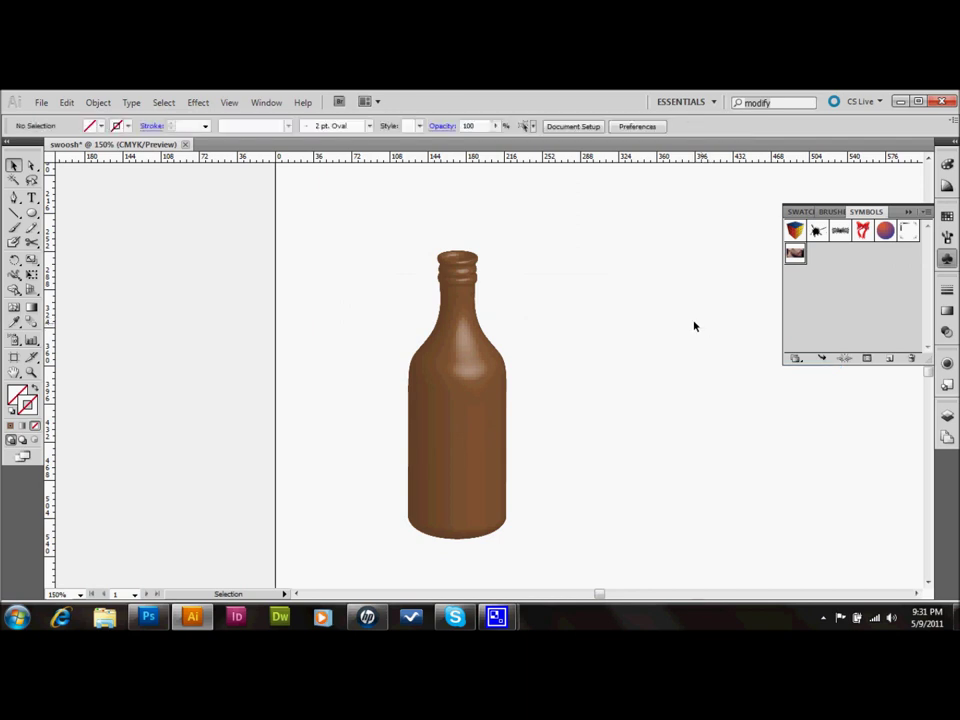
- Select the bottle path and reopen its 3D Revolve effect from the Appearance panel for map art
{"action": "left_click", "coordinate": [463, 389]}
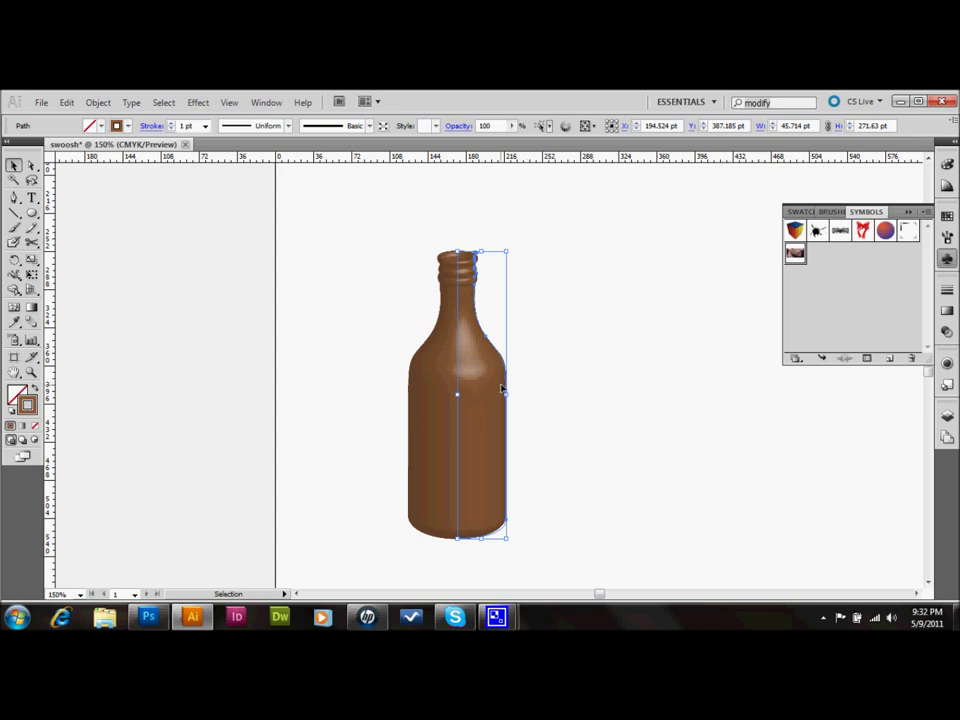
{"action": "left_click", "coordinate": [264, 103]}
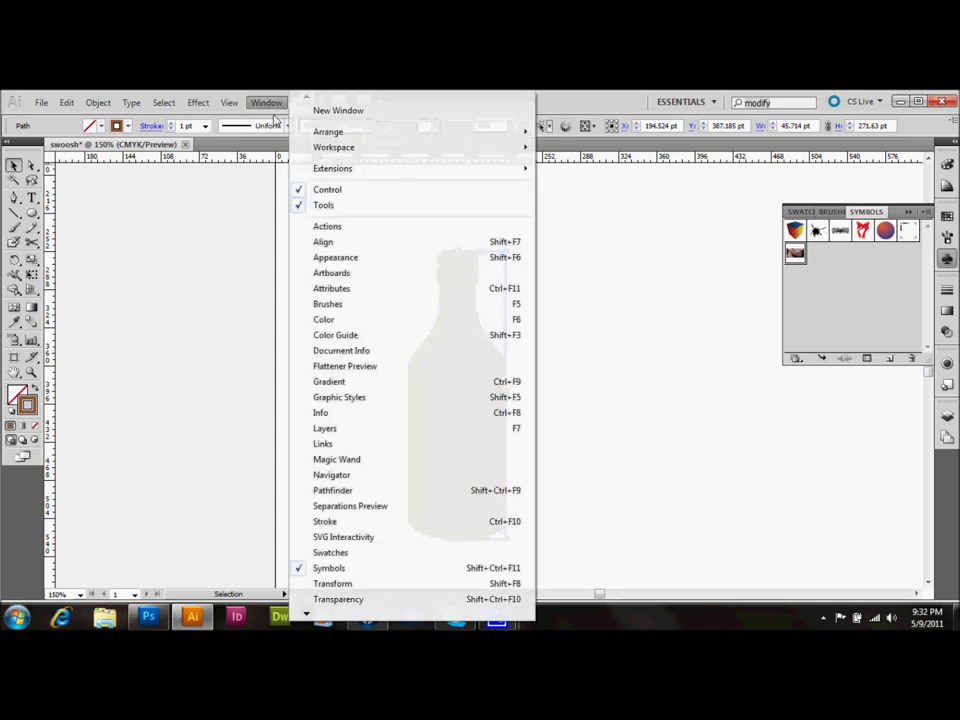
{"action": "left_click", "coordinate": [358, 259]}
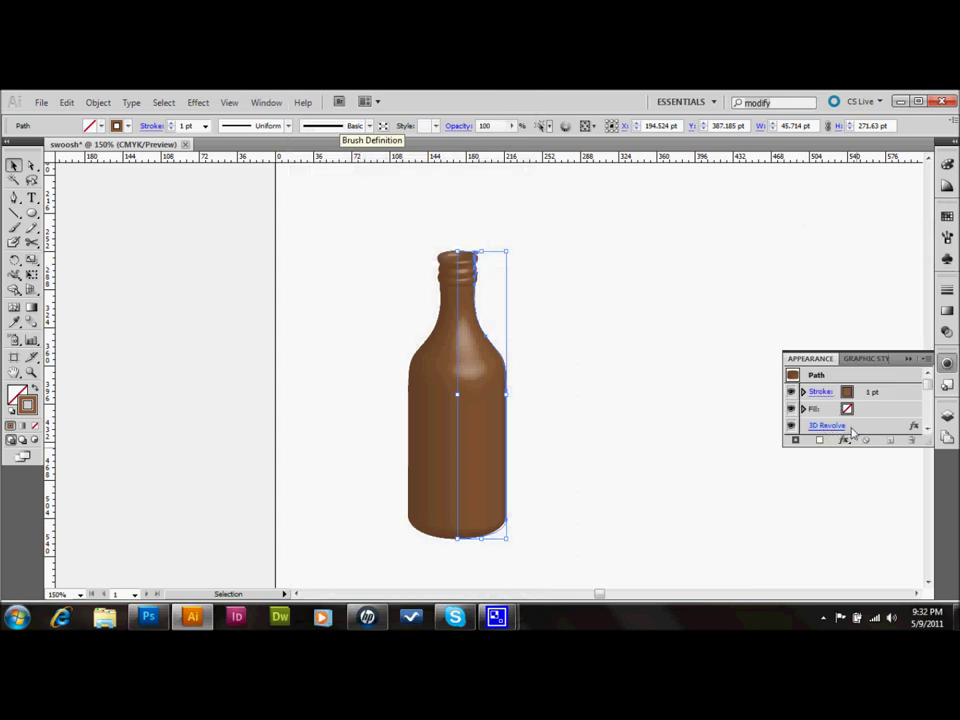
{"action": "double_click", "coordinate": [887, 427]}
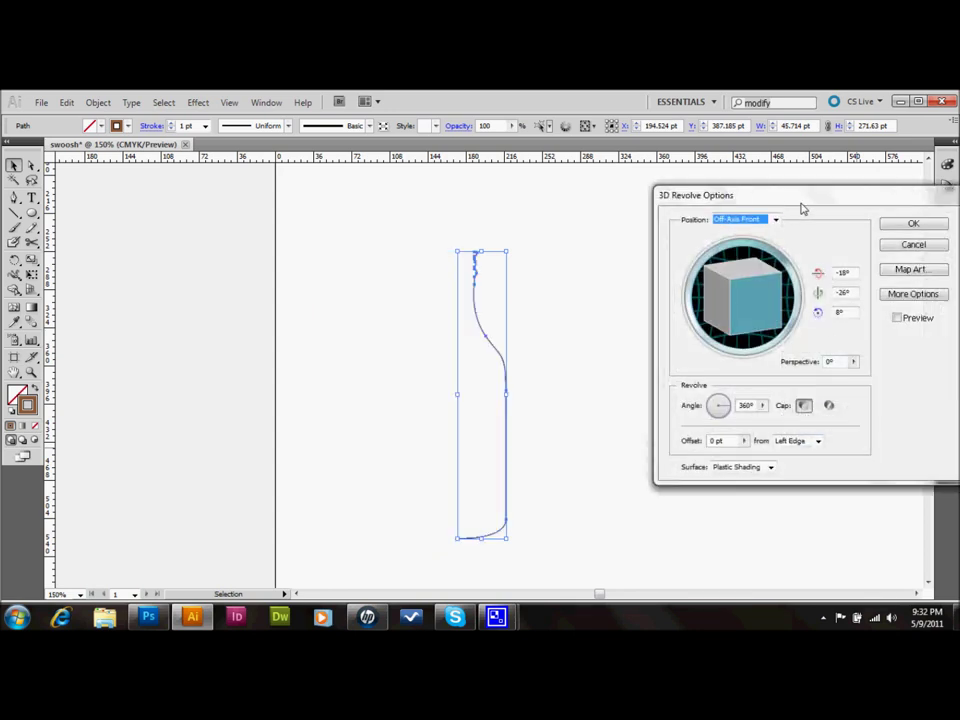
{"action": "left_click", "coordinate": [910, 272]}
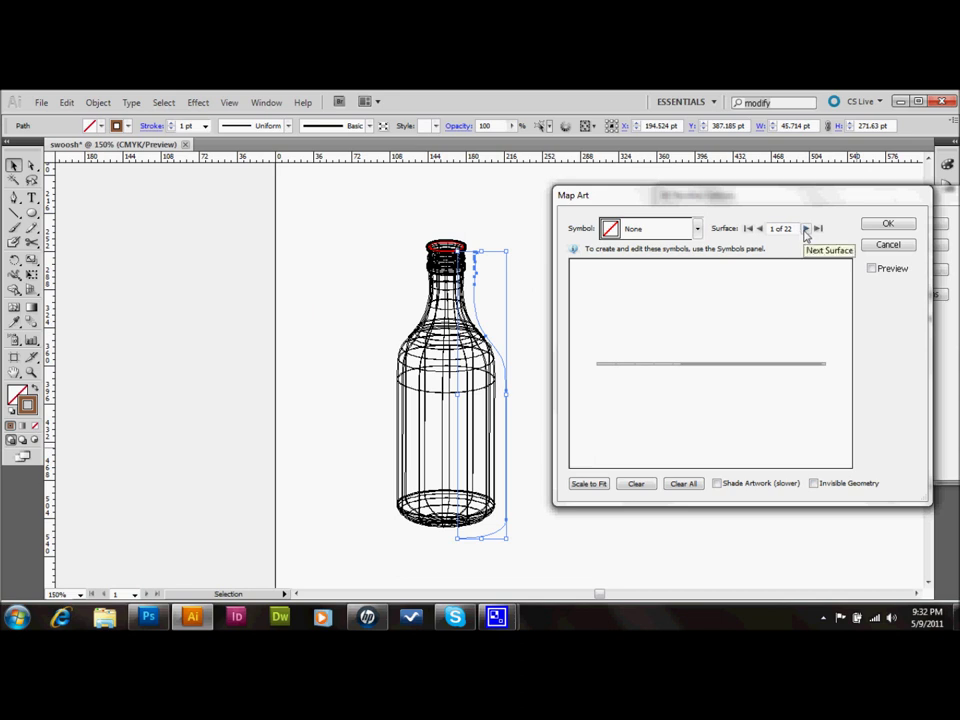
- Step through the bottle's surfaces in Map Art until surface 15 of 22, the main body
{"action": "left_click", "coordinate": [805, 229]}
{"action": "left_click", "coordinate": [805, 229]}
{"action": "left_click", "coordinate": [805, 229]}
{"action": "left_click", "coordinate": [805, 229]}
{"action": "left_click", "coordinate": [805, 229]}
{"action": "left_click", "coordinate": [805, 229]}
{"action": "left_click", "coordinate": [805, 229]}
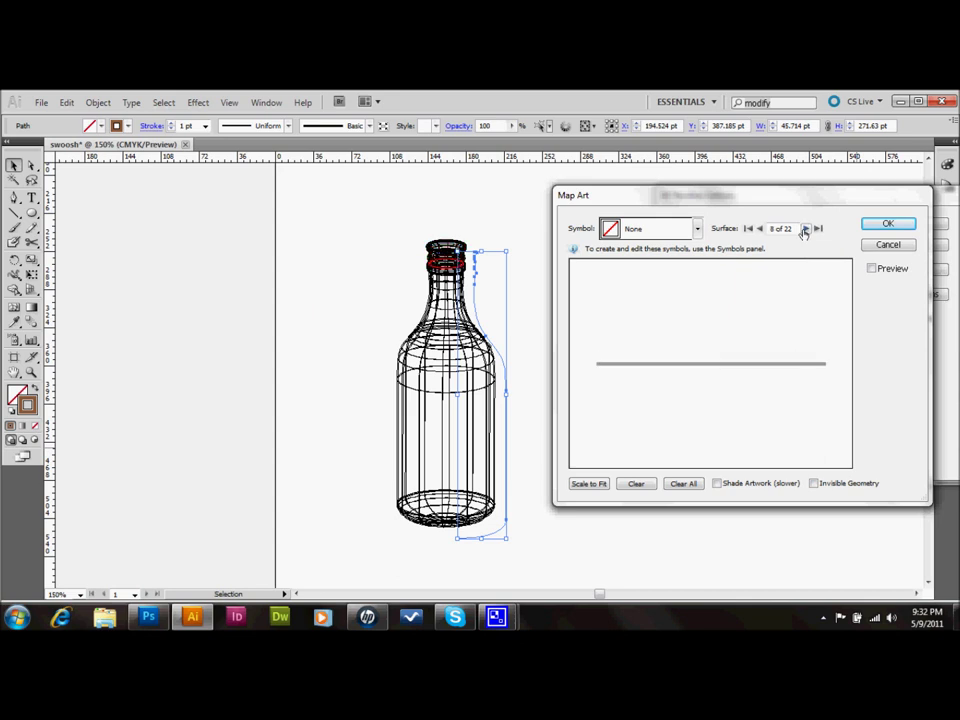
{"action": "left_click", "coordinate": [805, 229]}
{"action": "left_click", "coordinate": [805, 229]}
{"action": "left_click", "coordinate": [805, 229]}
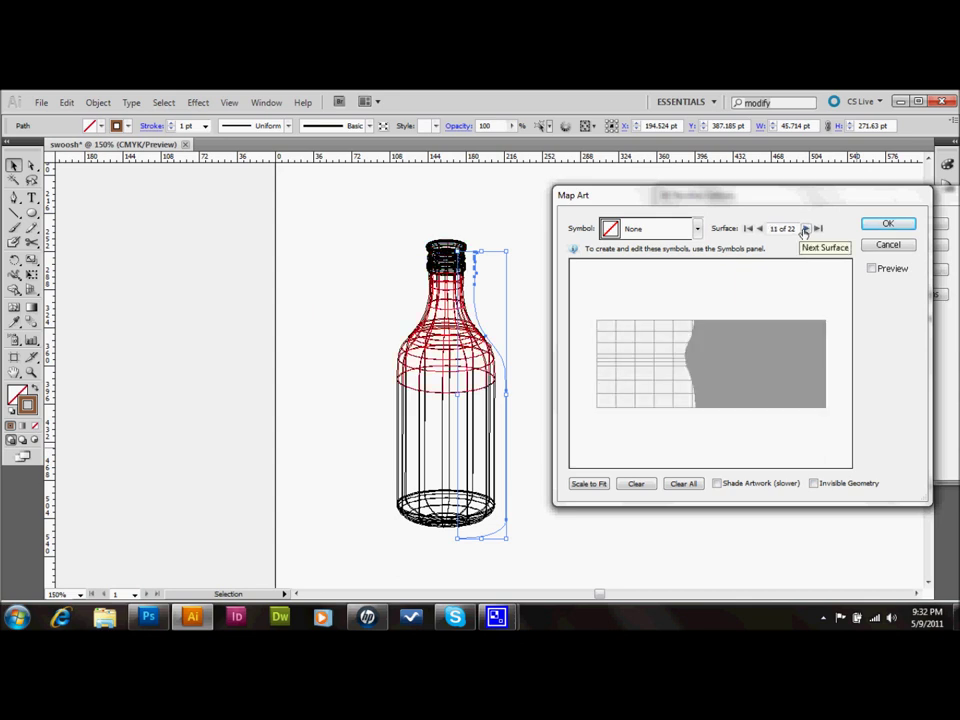
{"action": "left_click", "coordinate": [805, 229]}
{"action": "left_click", "coordinate": [805, 229]}
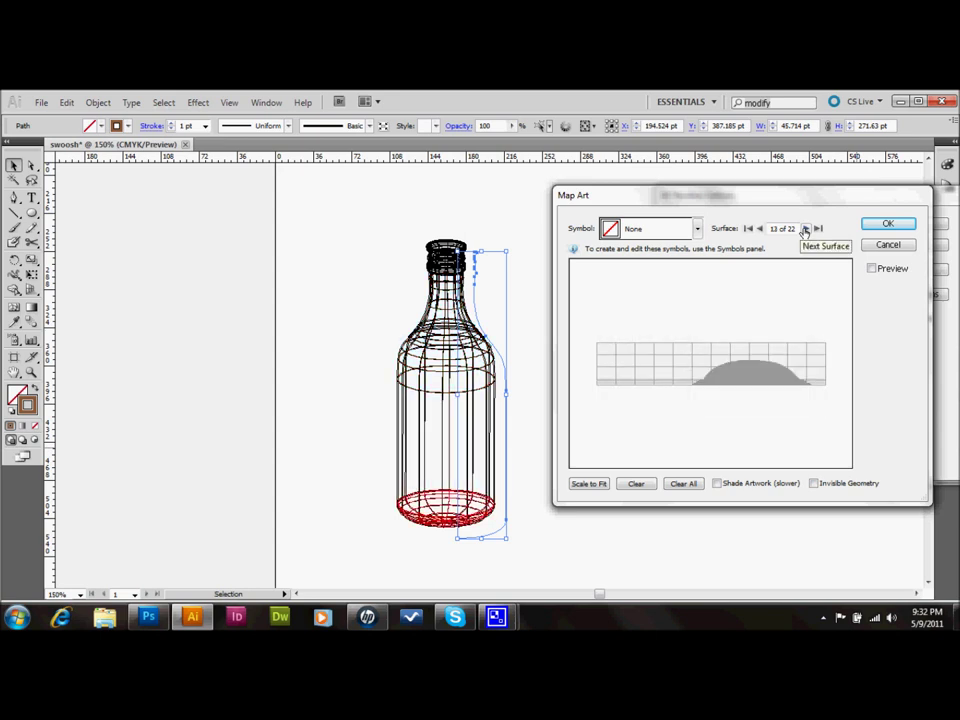
{"action": "left_click", "coordinate": [760, 229]}
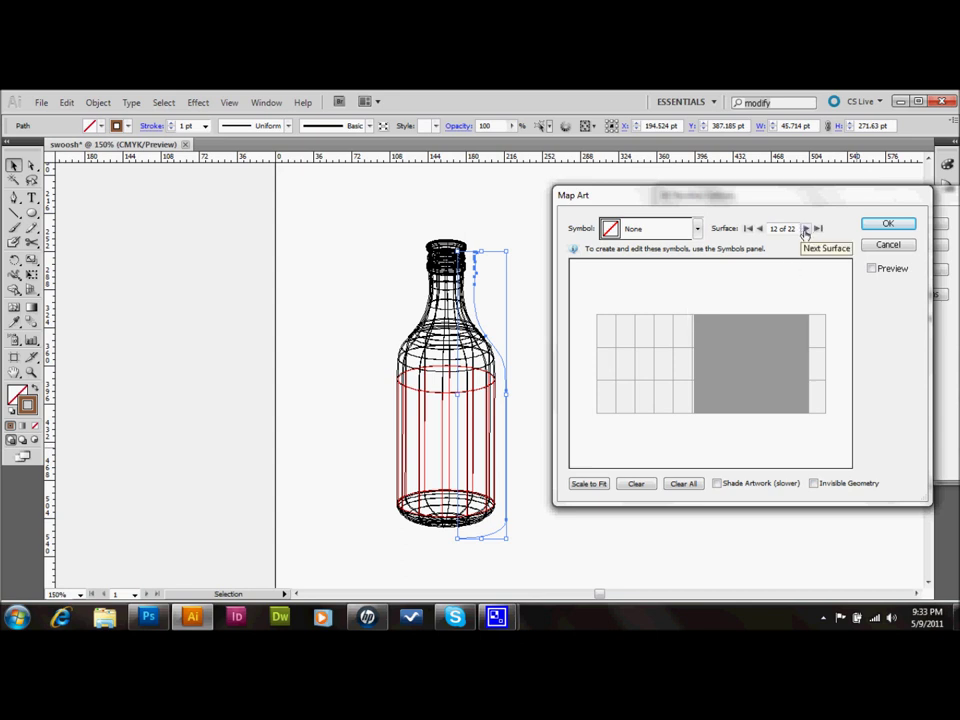
{"action": "left_click", "coordinate": [805, 229]}
{"action": "left_click", "coordinate": [805, 229]}
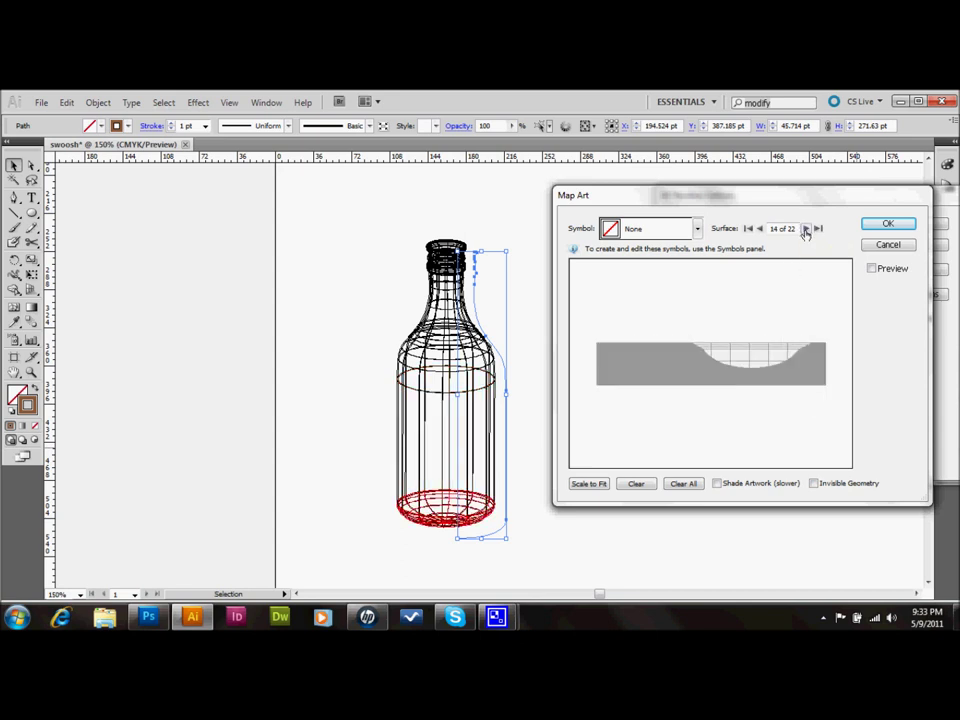
{"action": "left_click", "coordinate": [805, 229]}
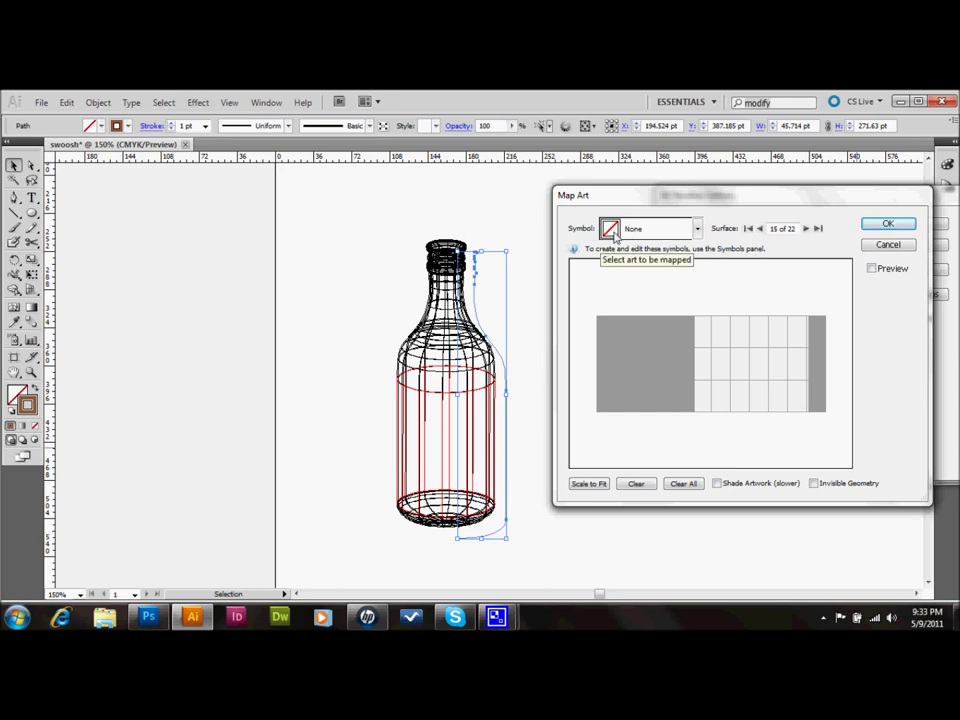
- Map the 'label' symbol onto surface 15 with Preview on and drag it into place
{"action": "left_click", "coordinate": [696, 229]}
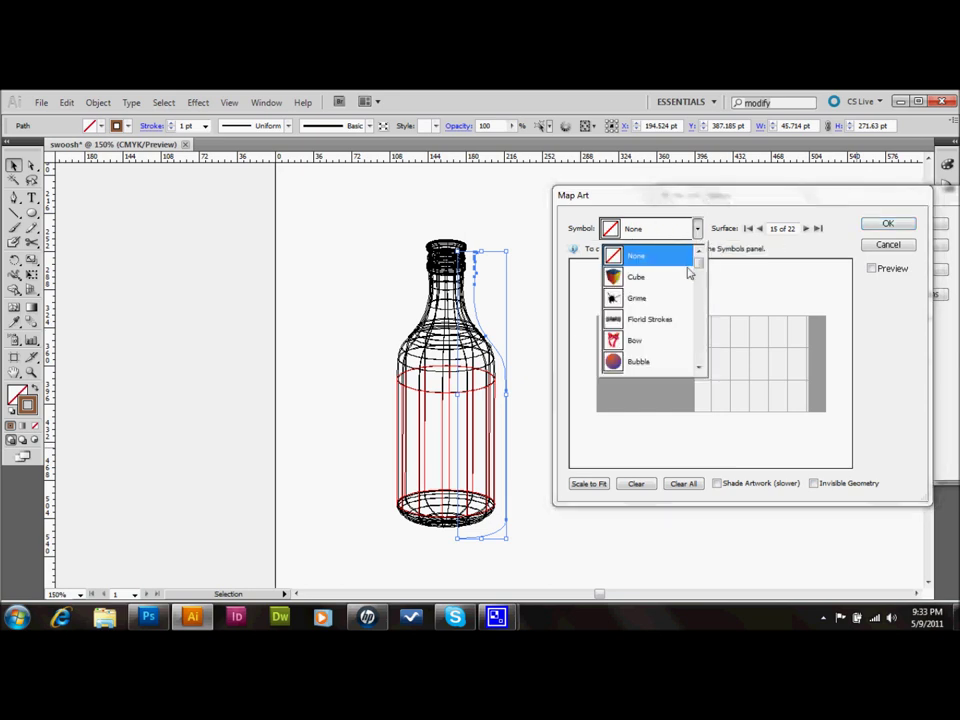
{"action": "scroll", "coordinate": [673, 312], "scroll_direction": "down", "scroll_amount": 1}
{"action": "left_click", "coordinate": [636, 363]}
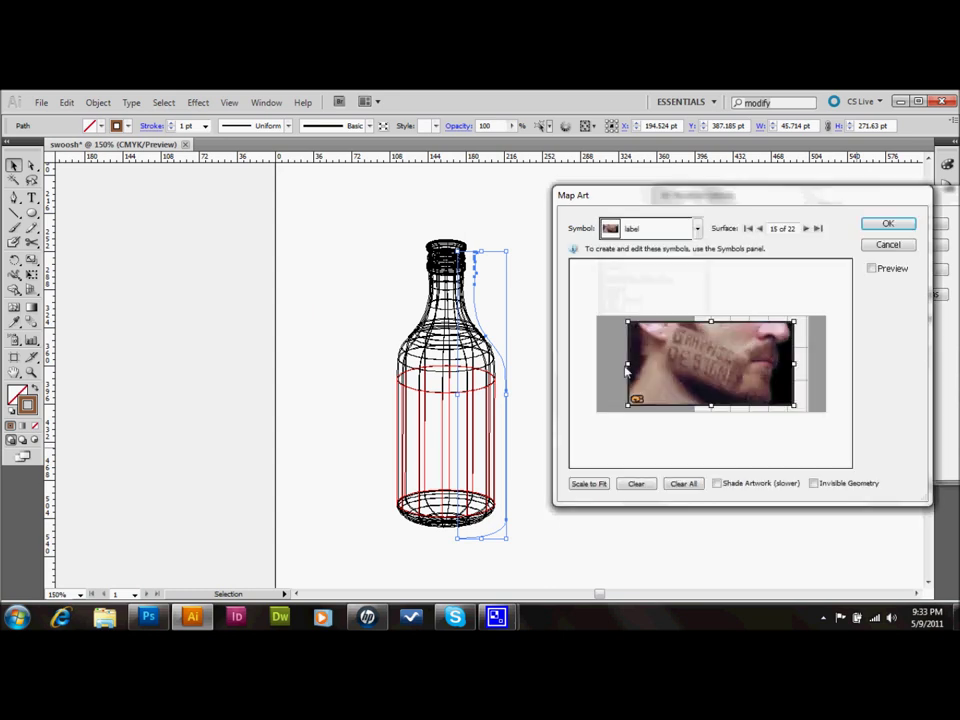
{"action": "left_click", "coordinate": [871, 269]}
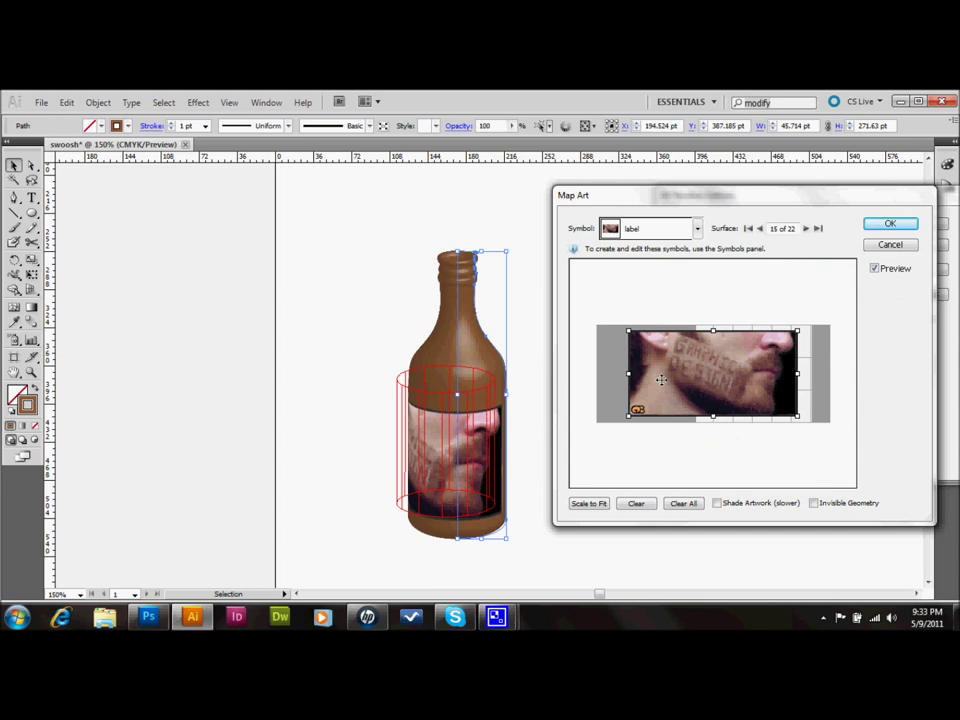
{"action": "left_click_drag", "start_coordinate": [662, 380], "coordinate": [751, 380]}
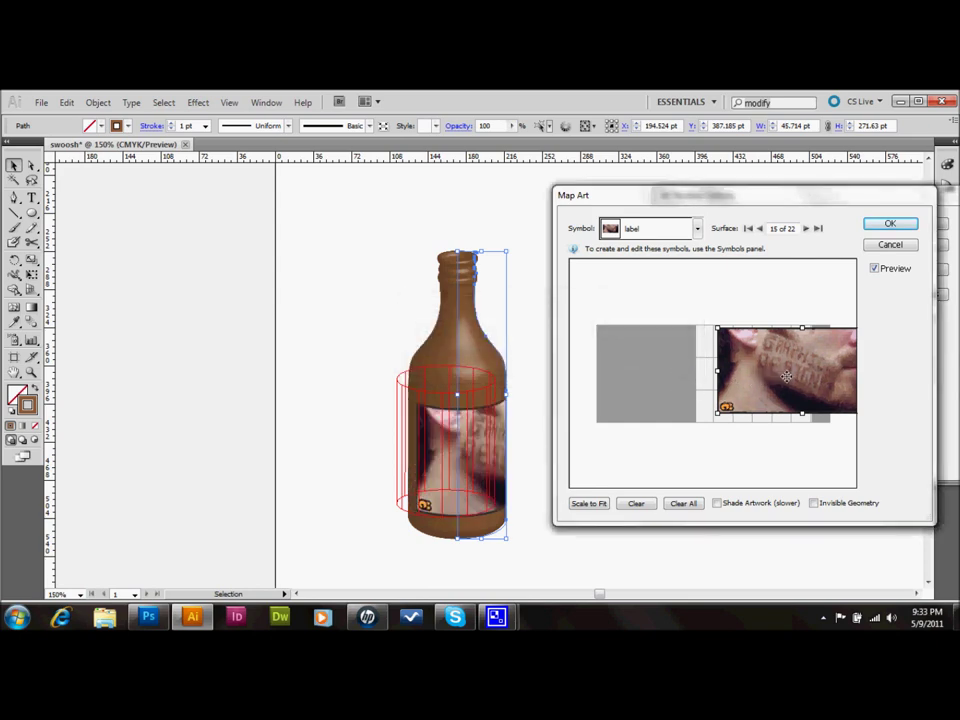
{"action": "left_click_drag", "start_coordinate": [787, 376], "coordinate": [684, 395]}
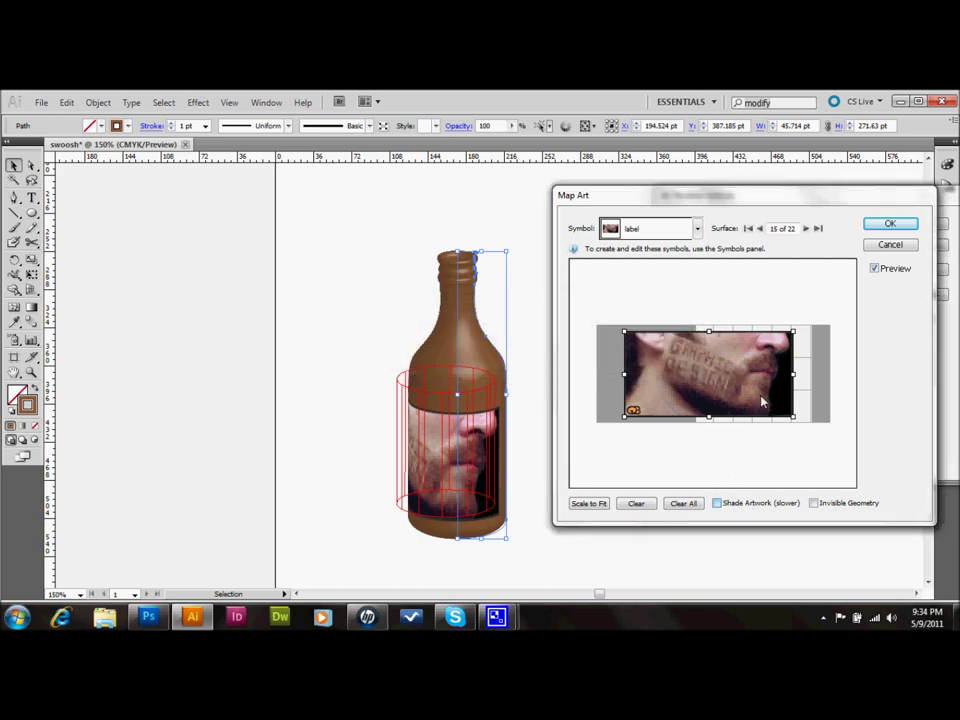
- Enable Shade Artwork and confirm both the Map Art and 3D Revolve Options dialogs
{"action": "left_click", "coordinate": [717, 503]}
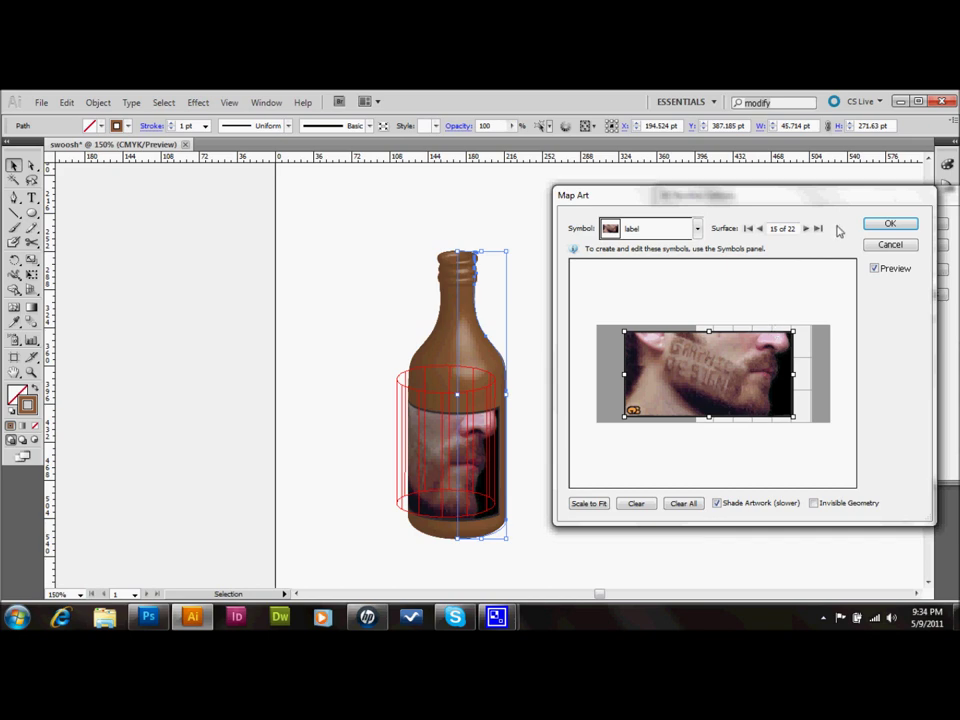
{"action": "left_click", "coordinate": [890, 224]}
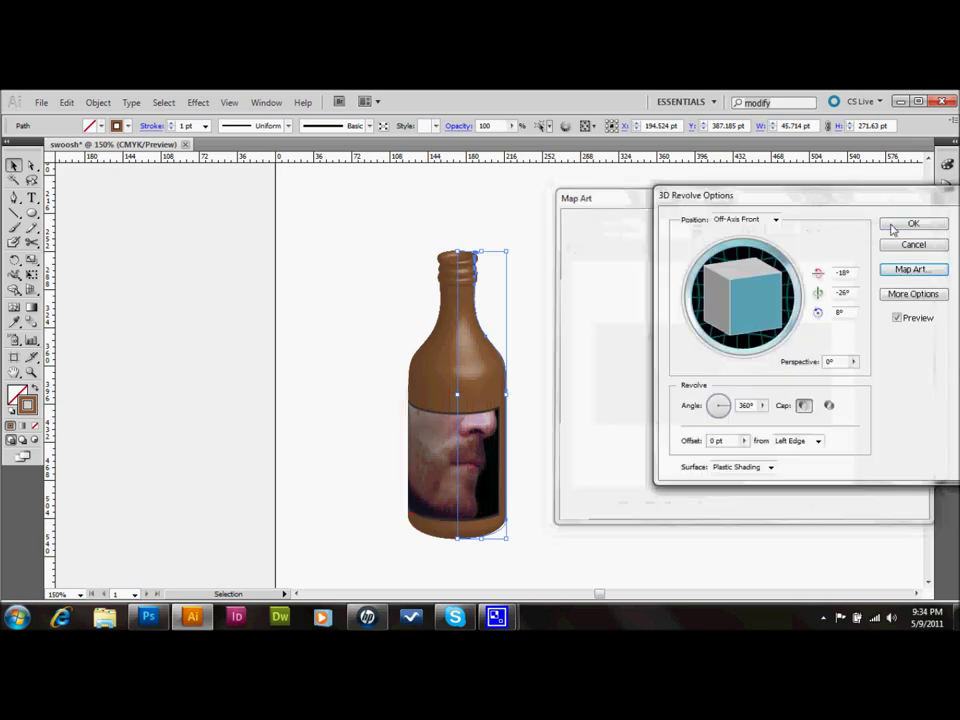
{"action": "left_click", "coordinate": [905, 225]}
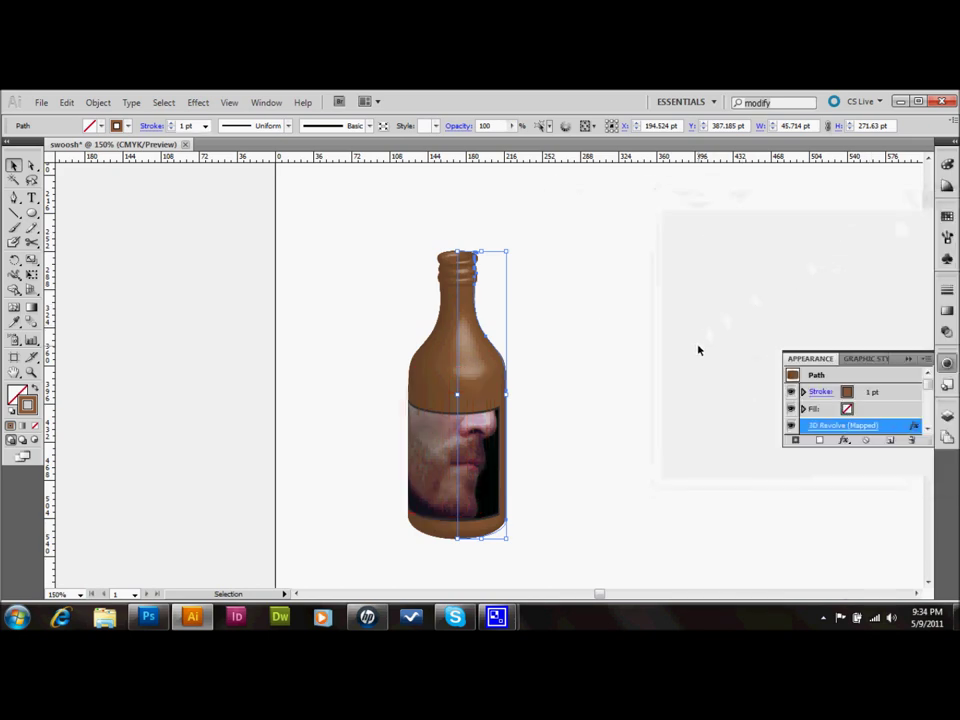